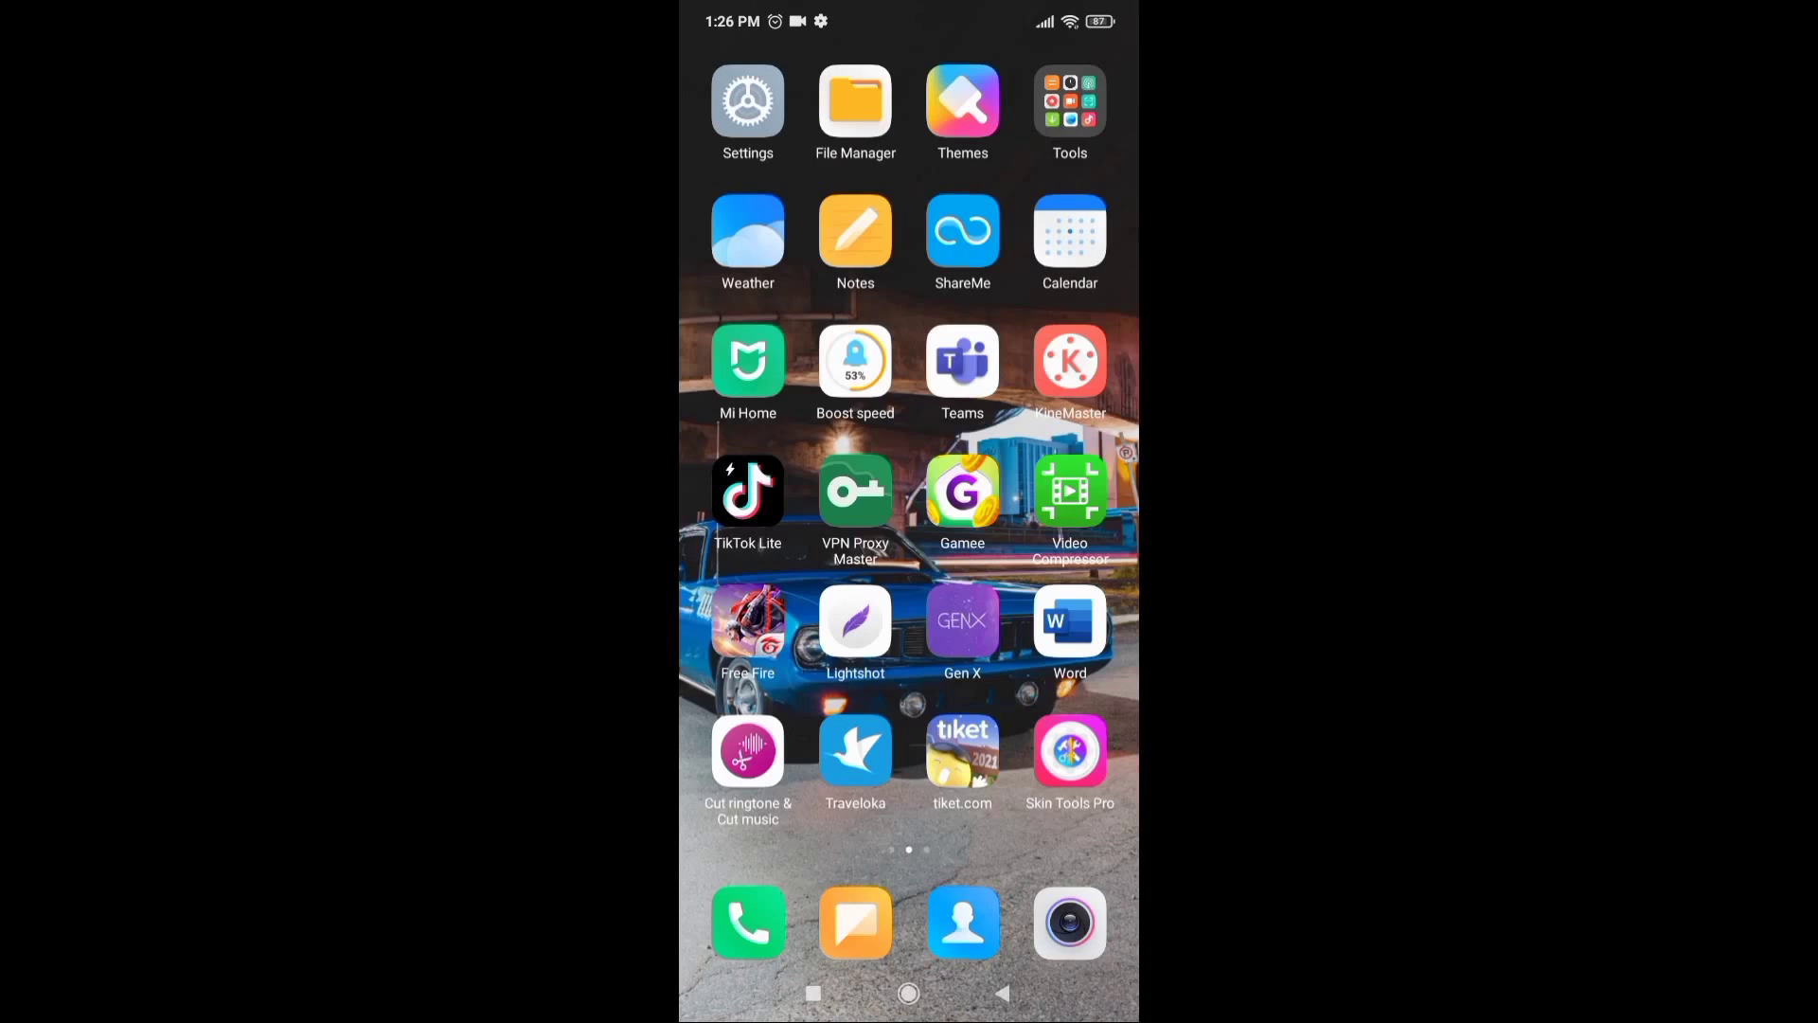
Open the playerup.com website in Chrome
left_click_drag(758, 474, 1060, 474)
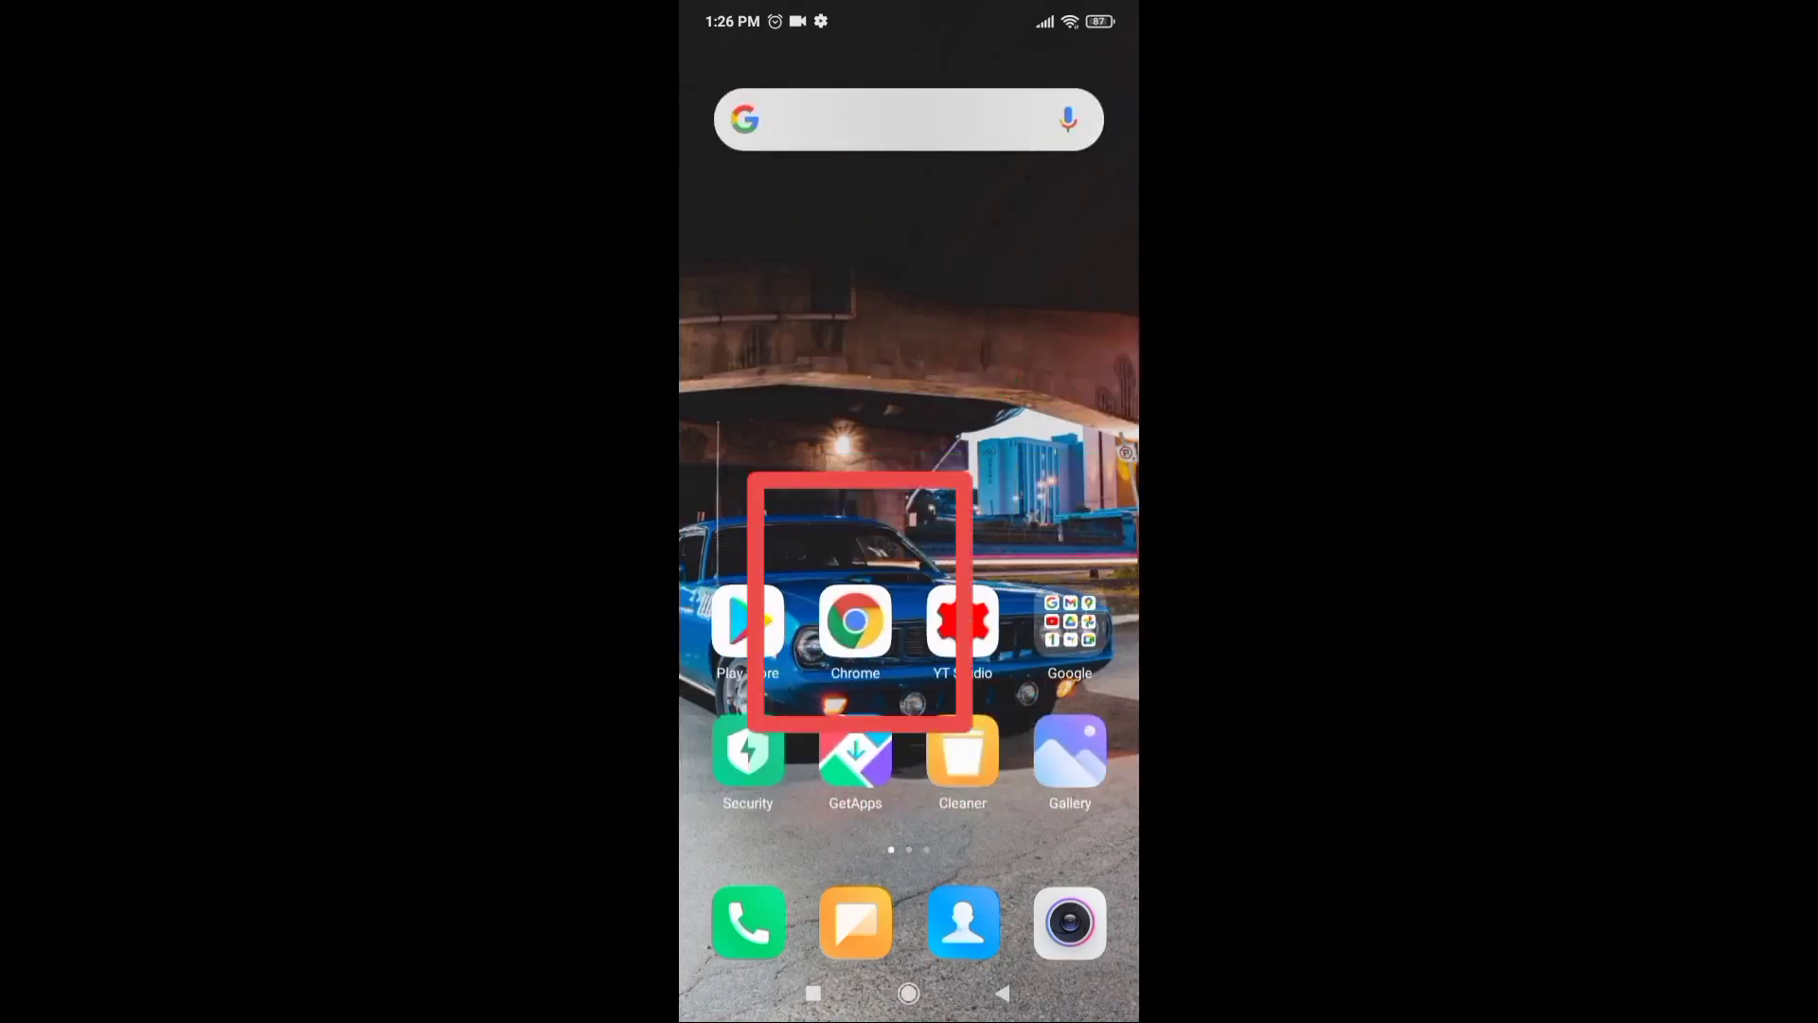
left_click(855, 621)
left_click(908, 324)
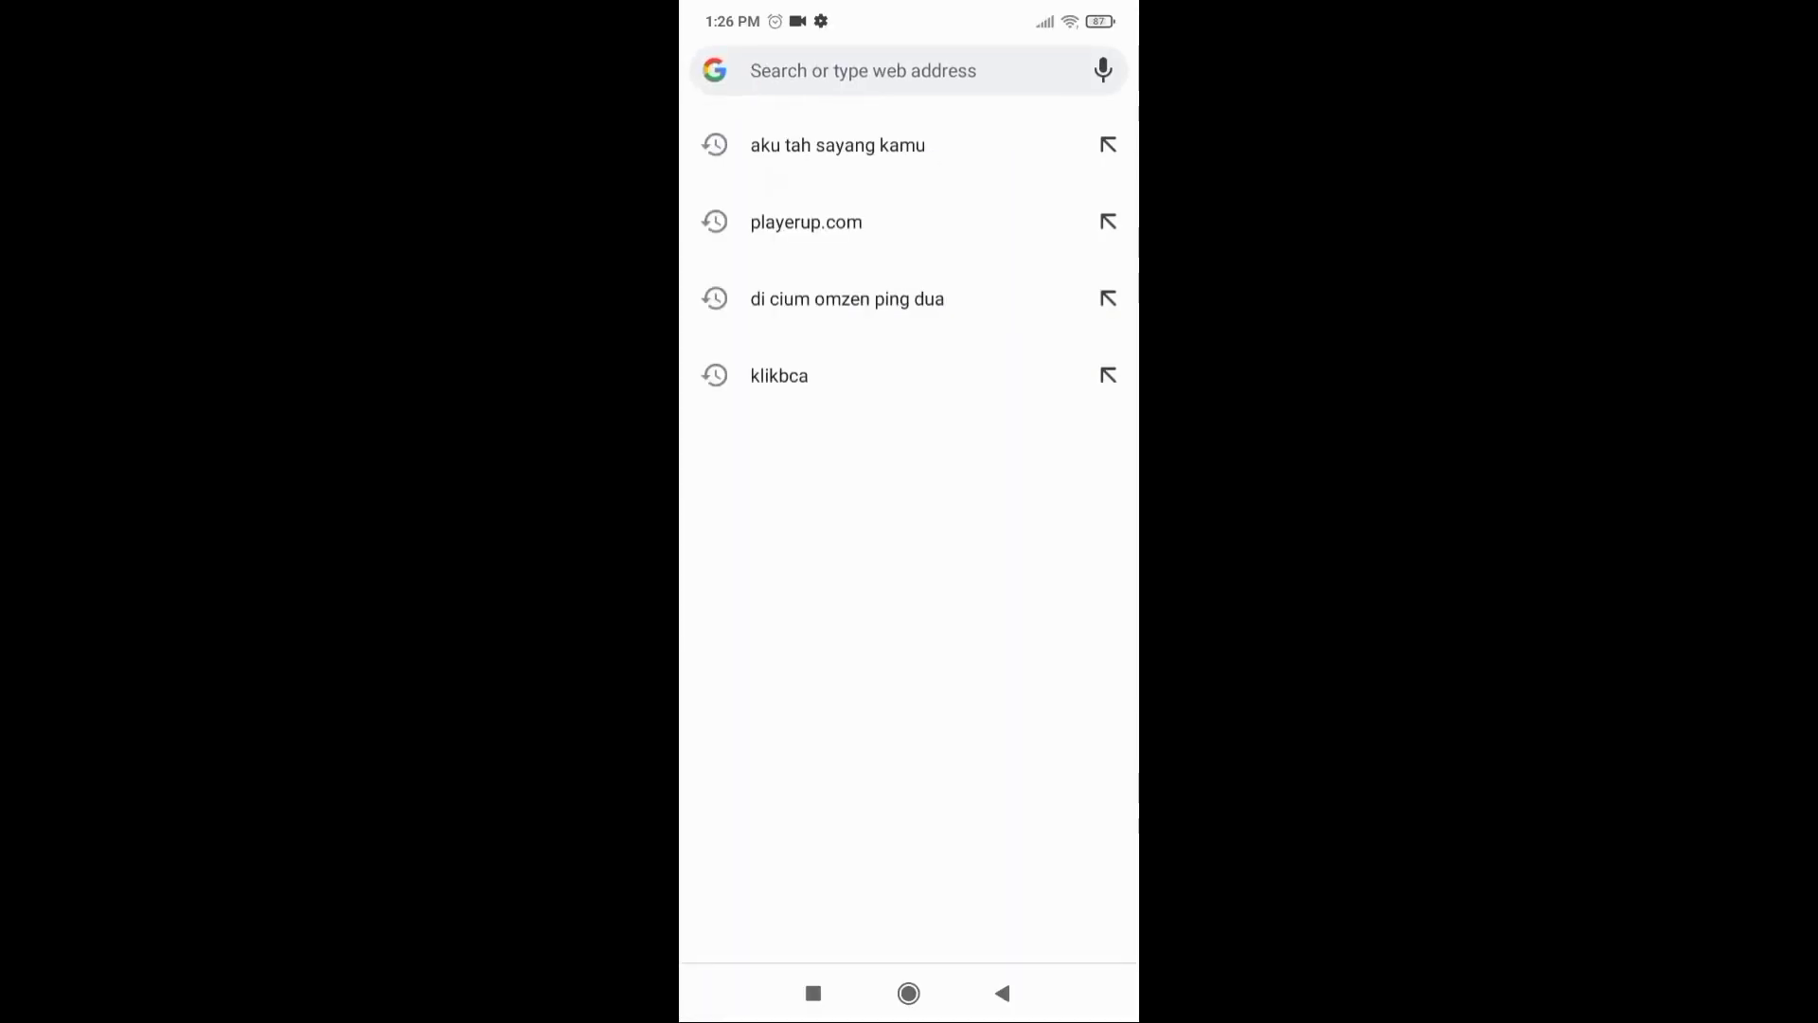
type("playerup.com")
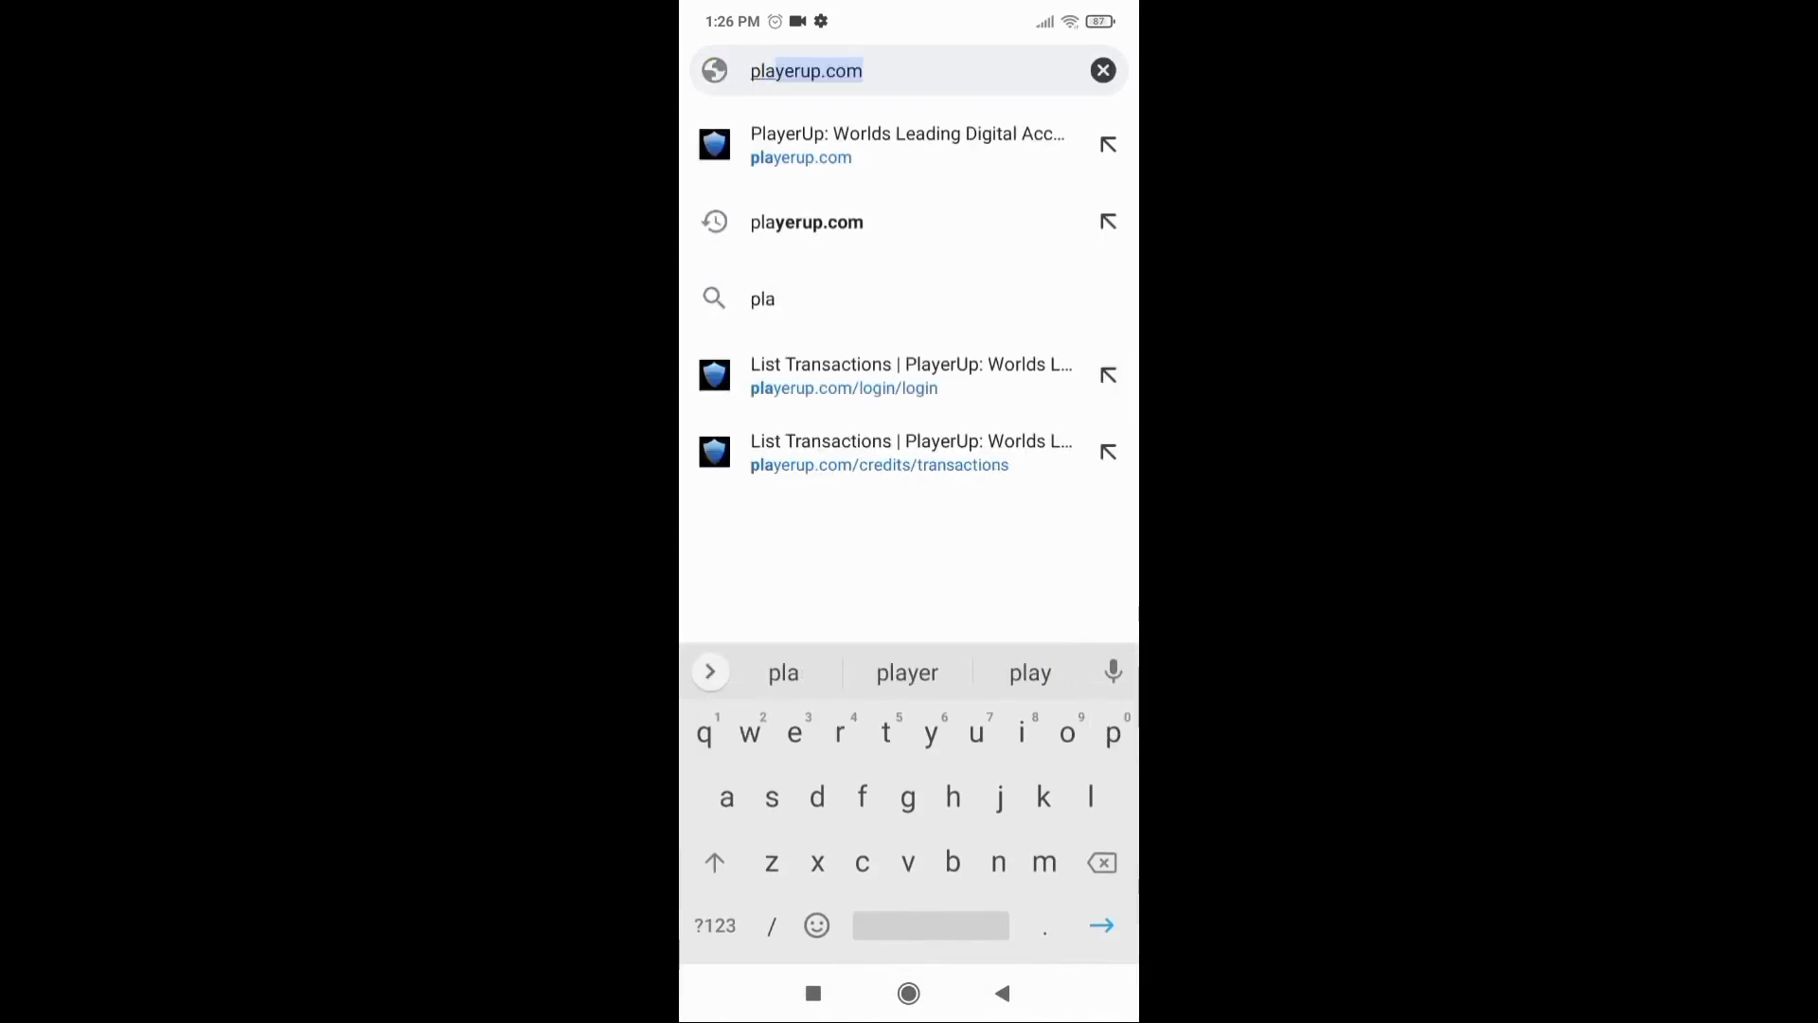
left_click(807, 221)
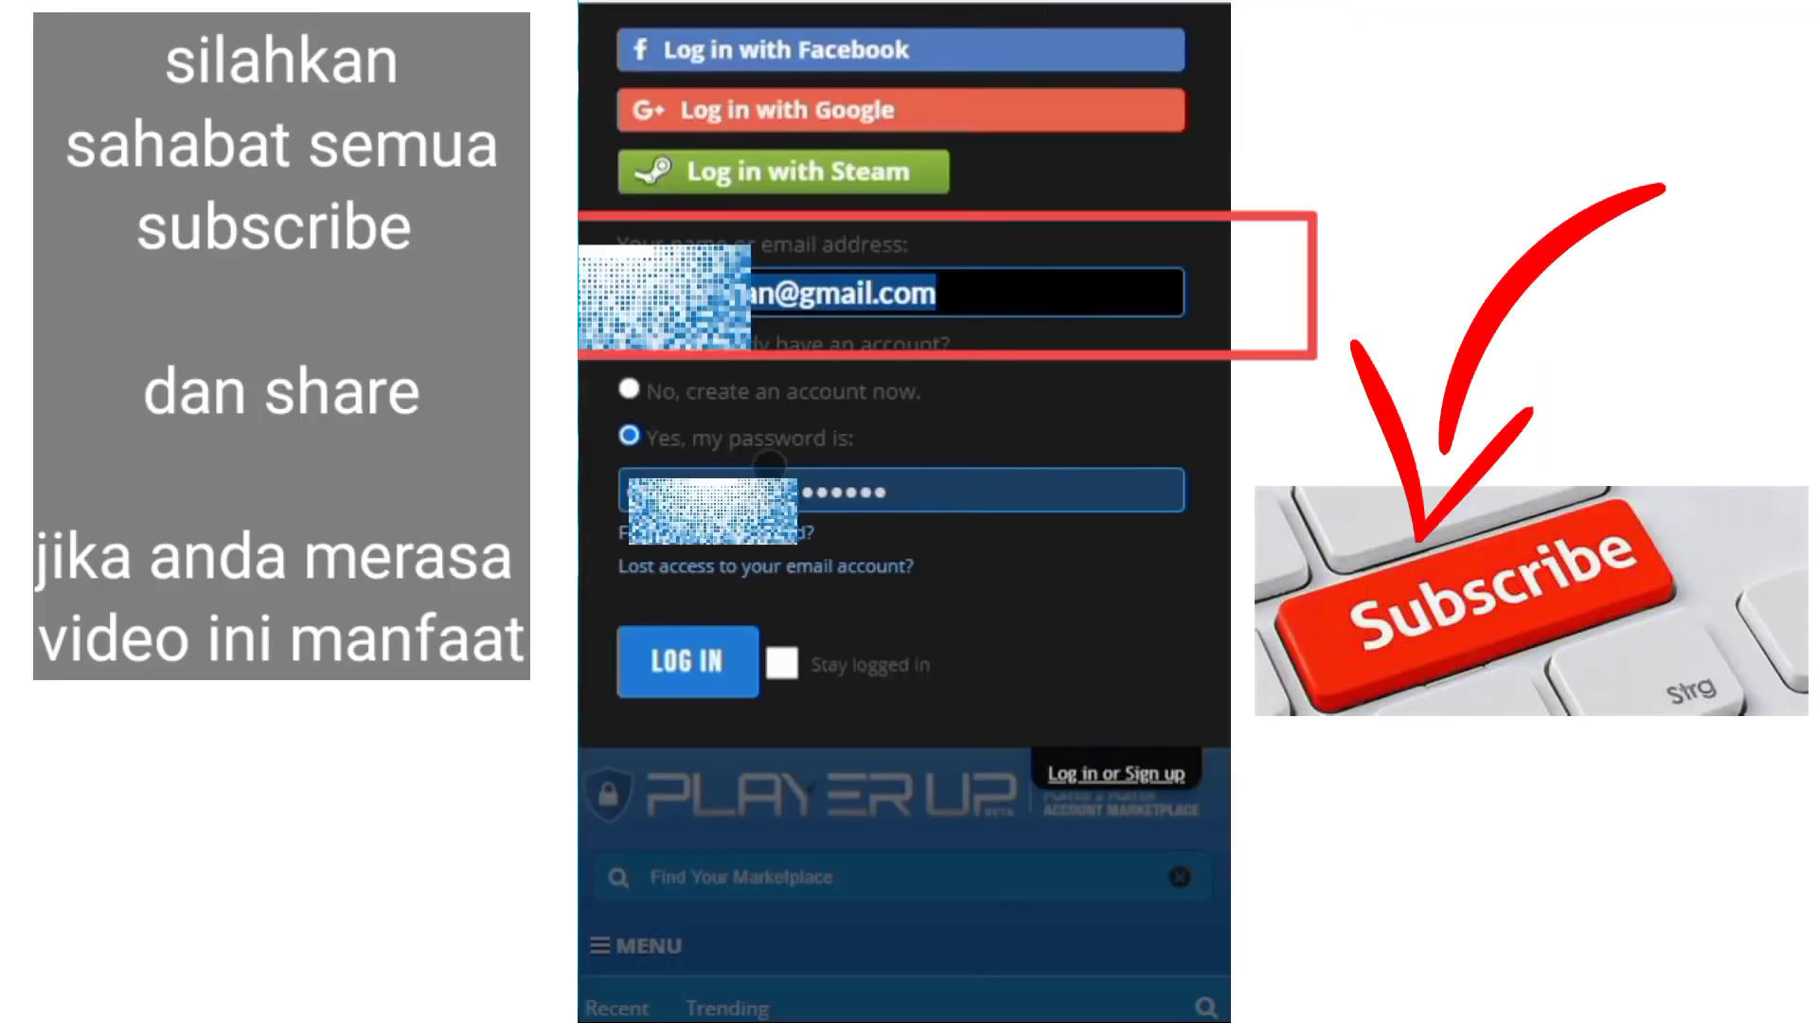
Clear the password field of the login form and paste the account password
left_click(957, 507)
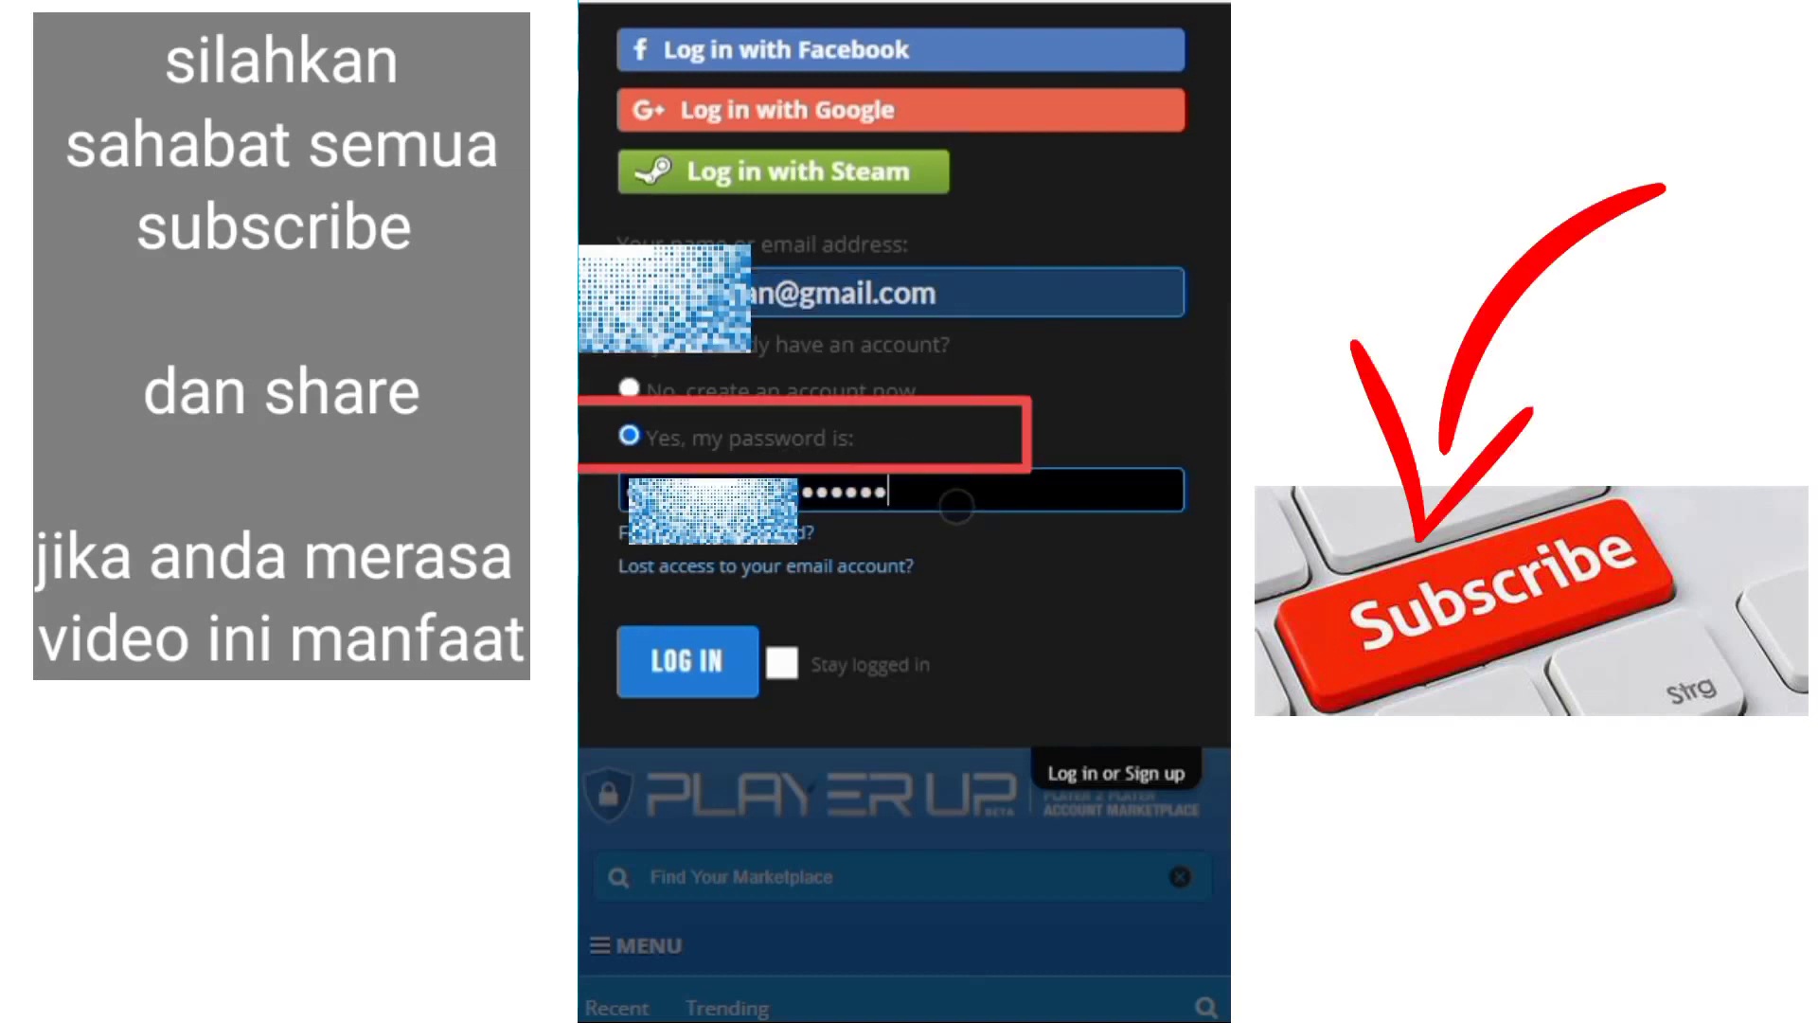
key("BackSpace")
key("BackSpace")
key("BackSpace")
key("BackSpace")
key("BackSpace")
key("BackSpace")
key("BackSpace")
key("BackSpace")
key("BackSpace")
key("BackSpace")
key("BackSpace")
key("BackSpace")
key("BackSpace")
key("BackSpace")
key("BackSpace")
key("BackSpace")
key("BackSpace")
key("BackSpace")
key("BackSpace")
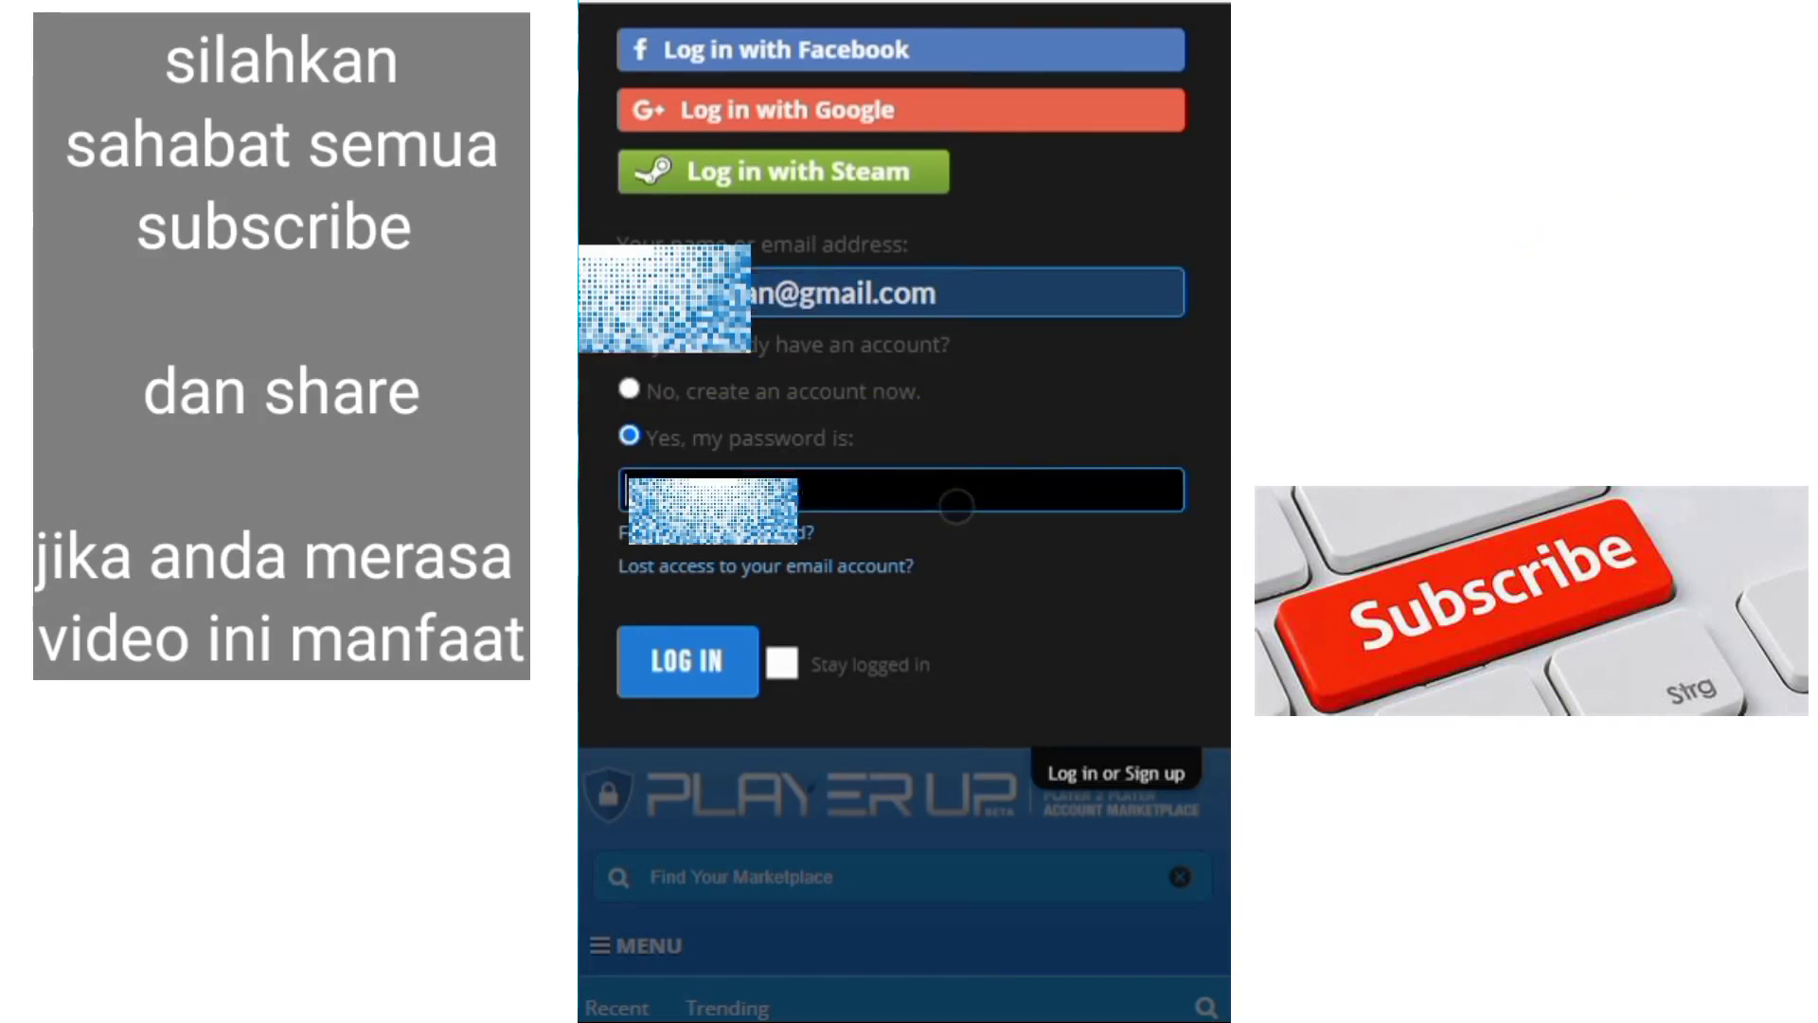
key("ctrl+v")
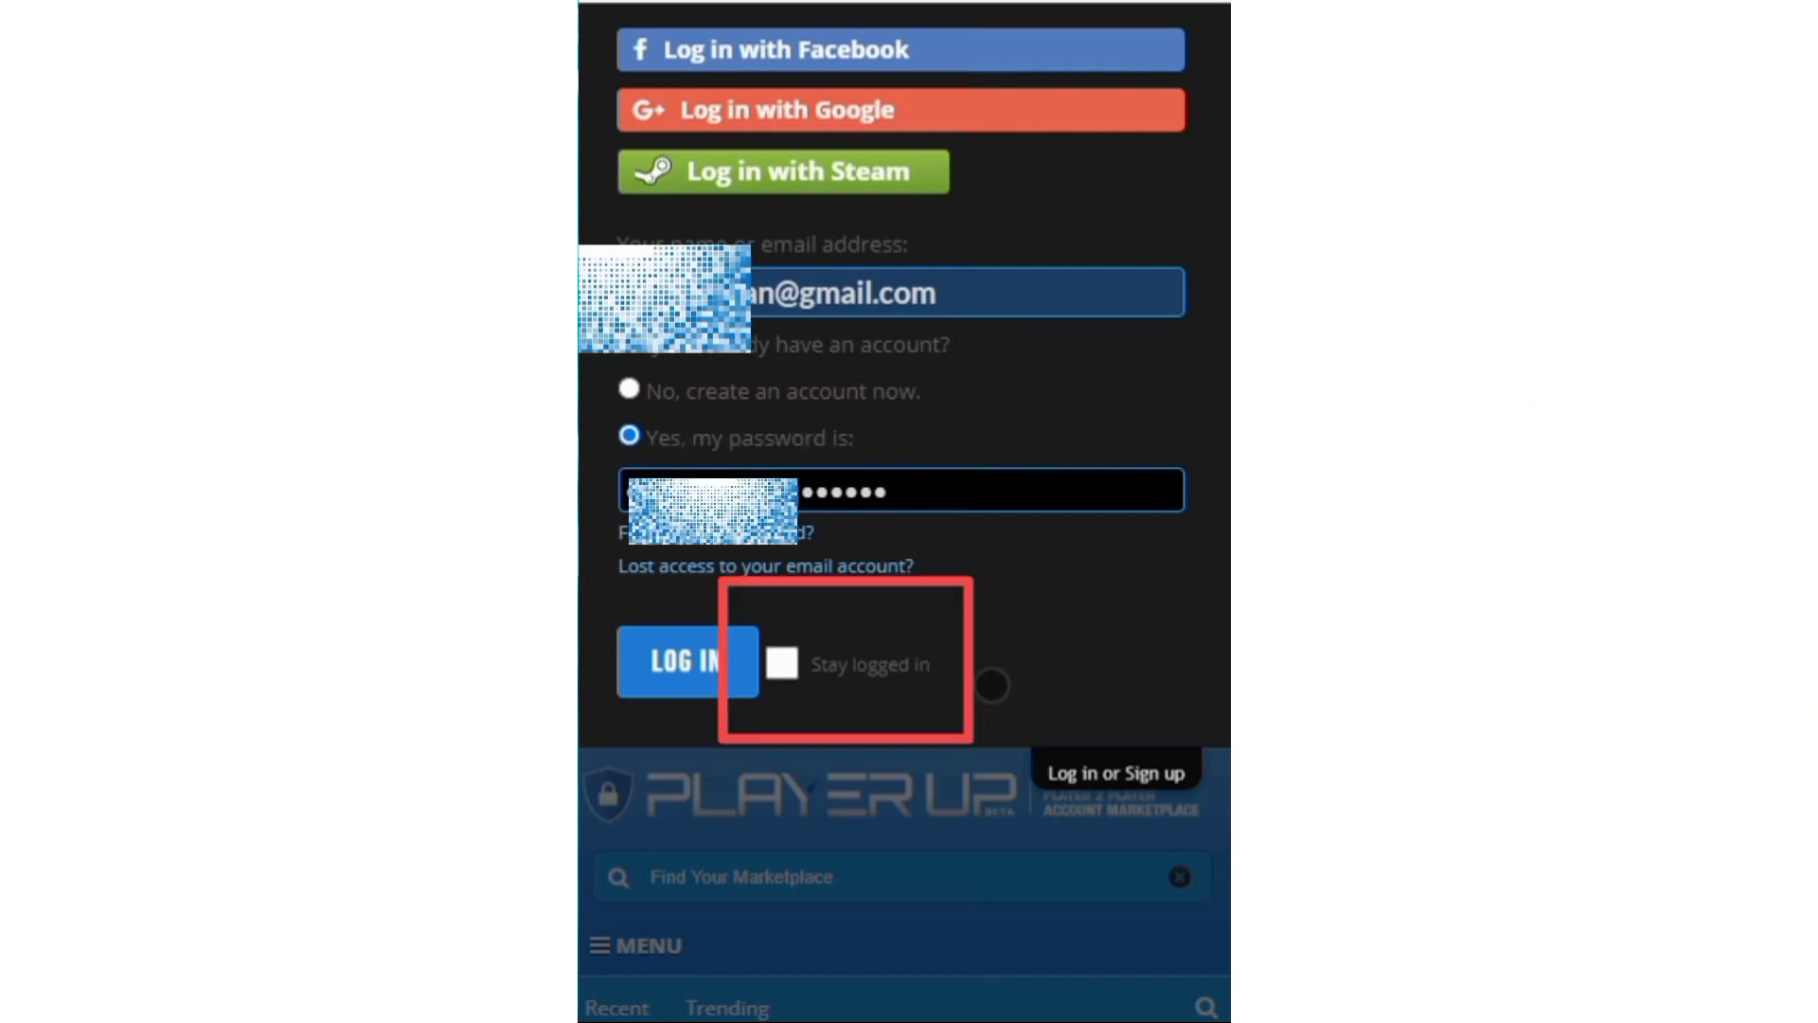
Enable the option to stay logged in and log in to the account
left_click(992, 684)
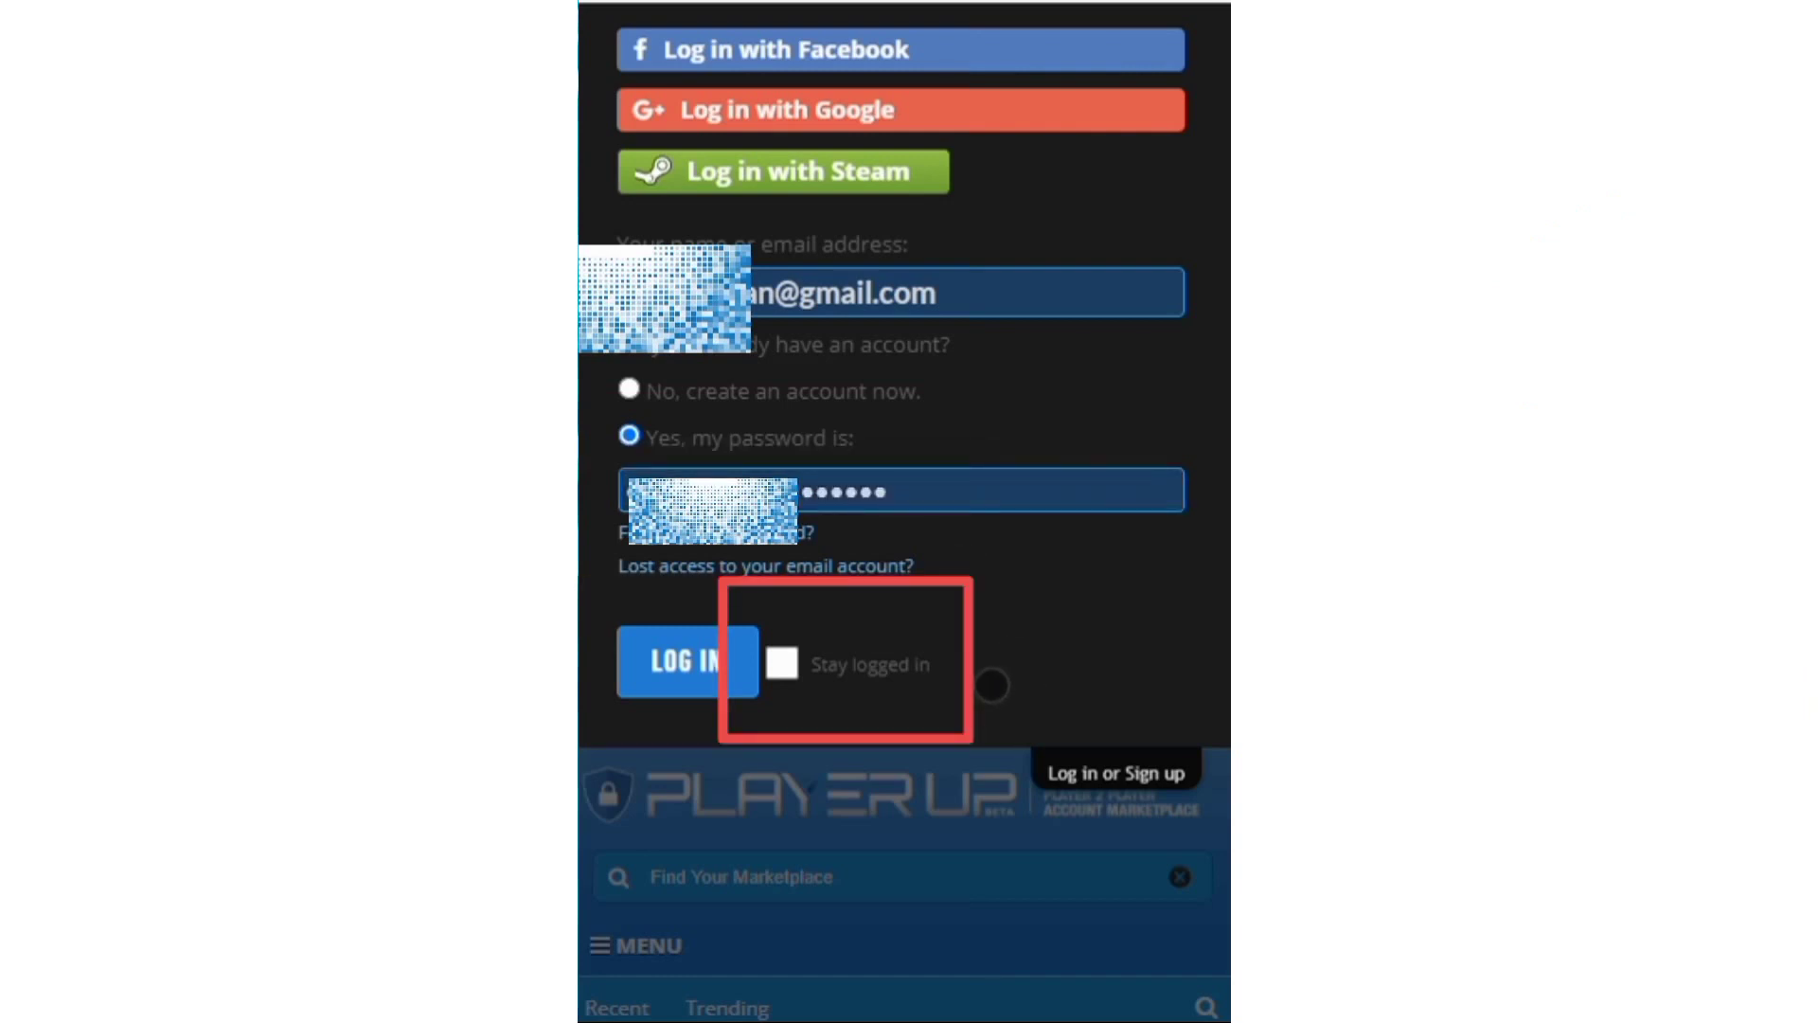
left_click(782, 663)
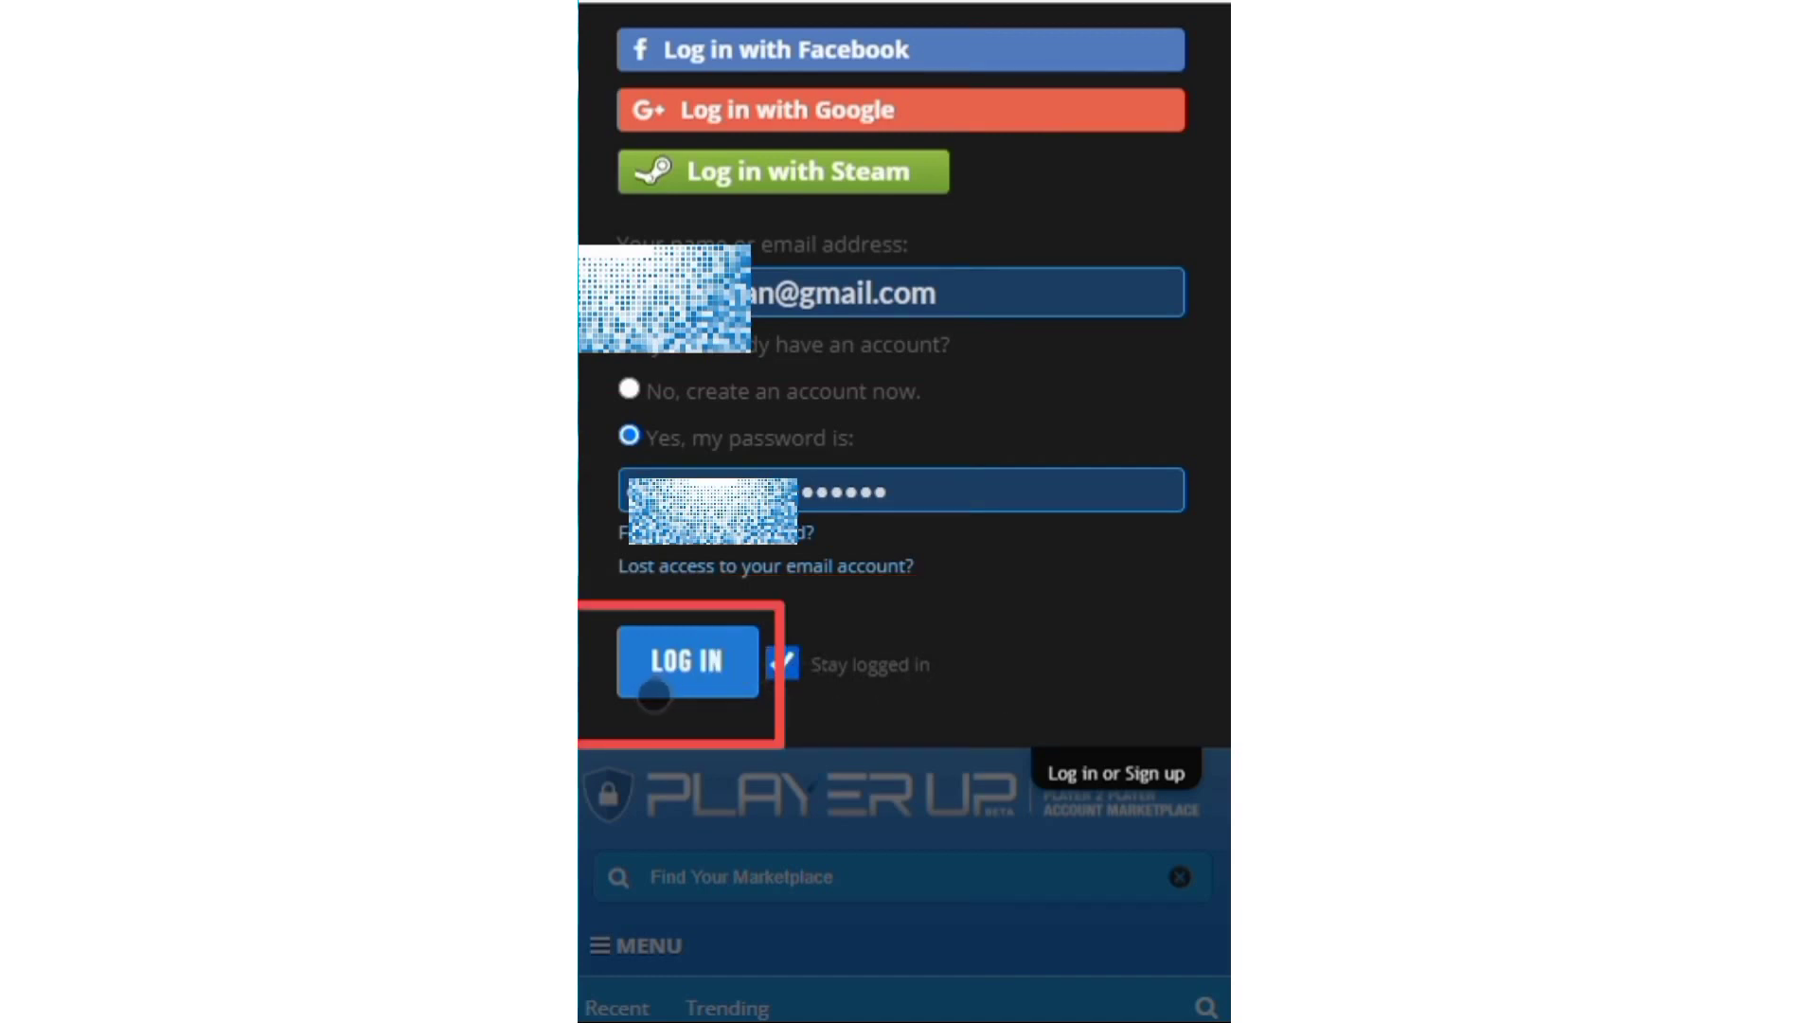
left_click(653, 695)
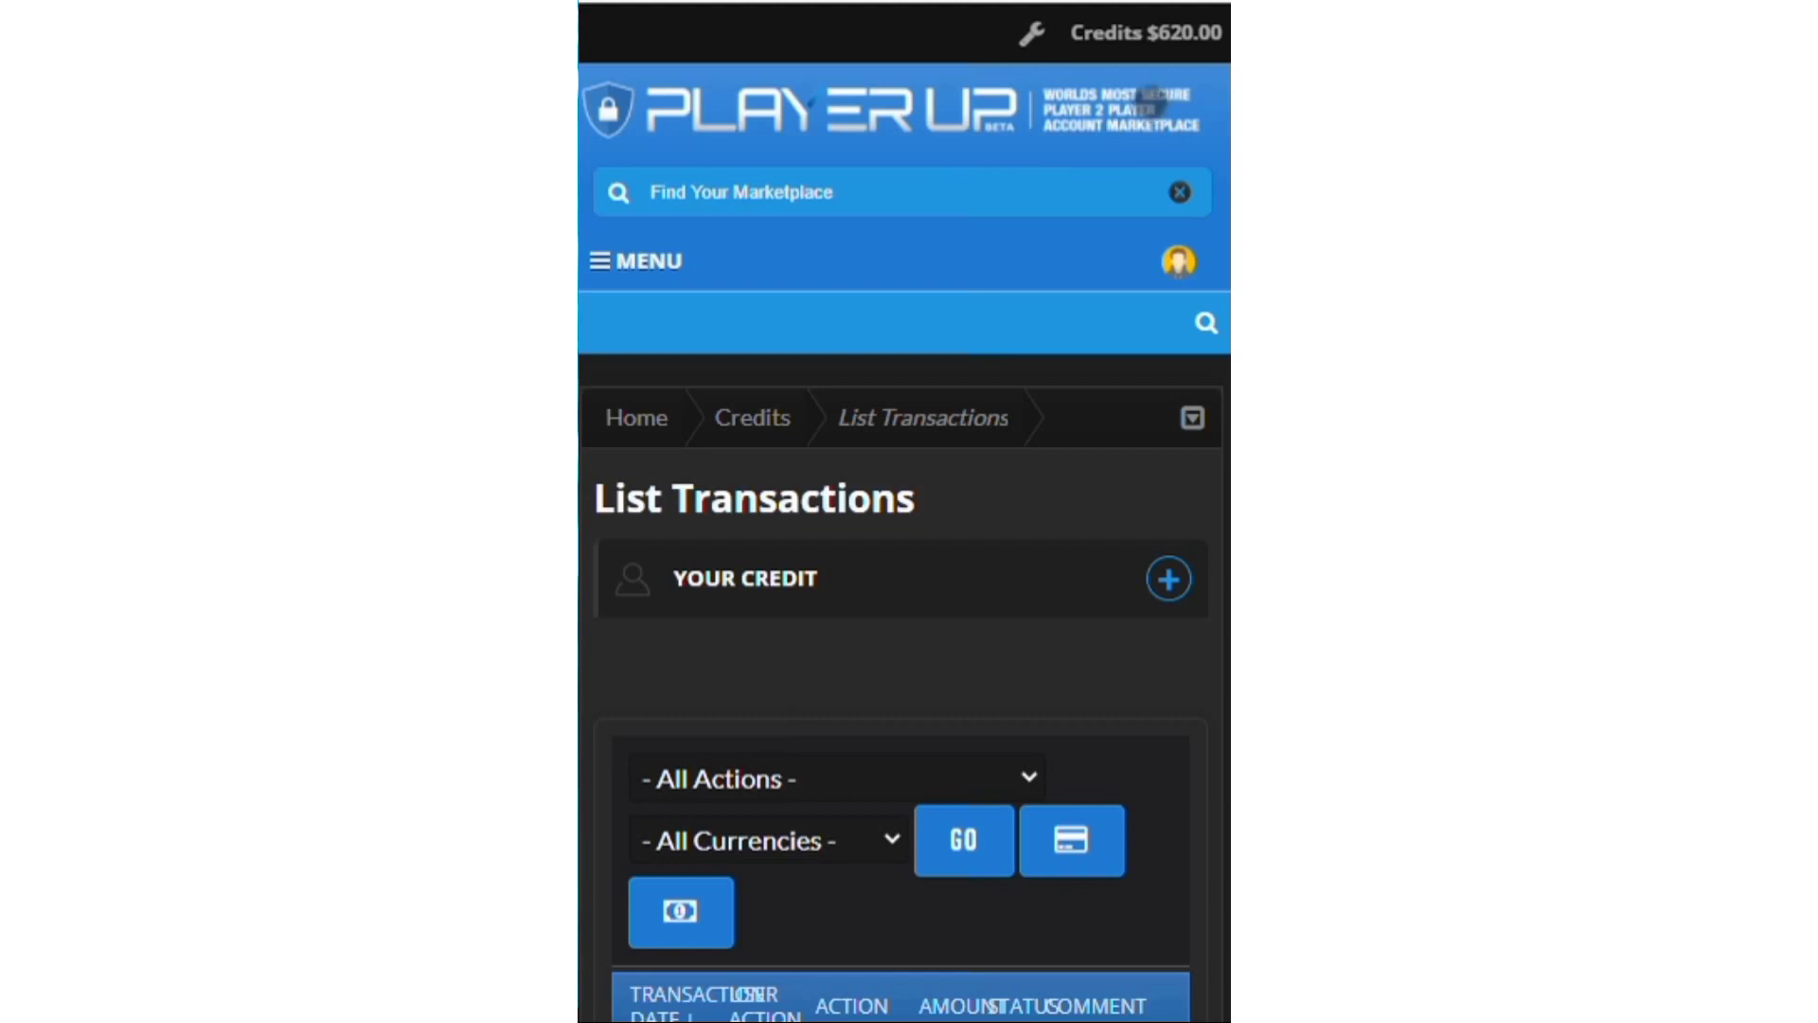
Open the Cashout Credits form from the credit balance and set the payment method to PayPal (paypal.com)
left_click(1139, 55)
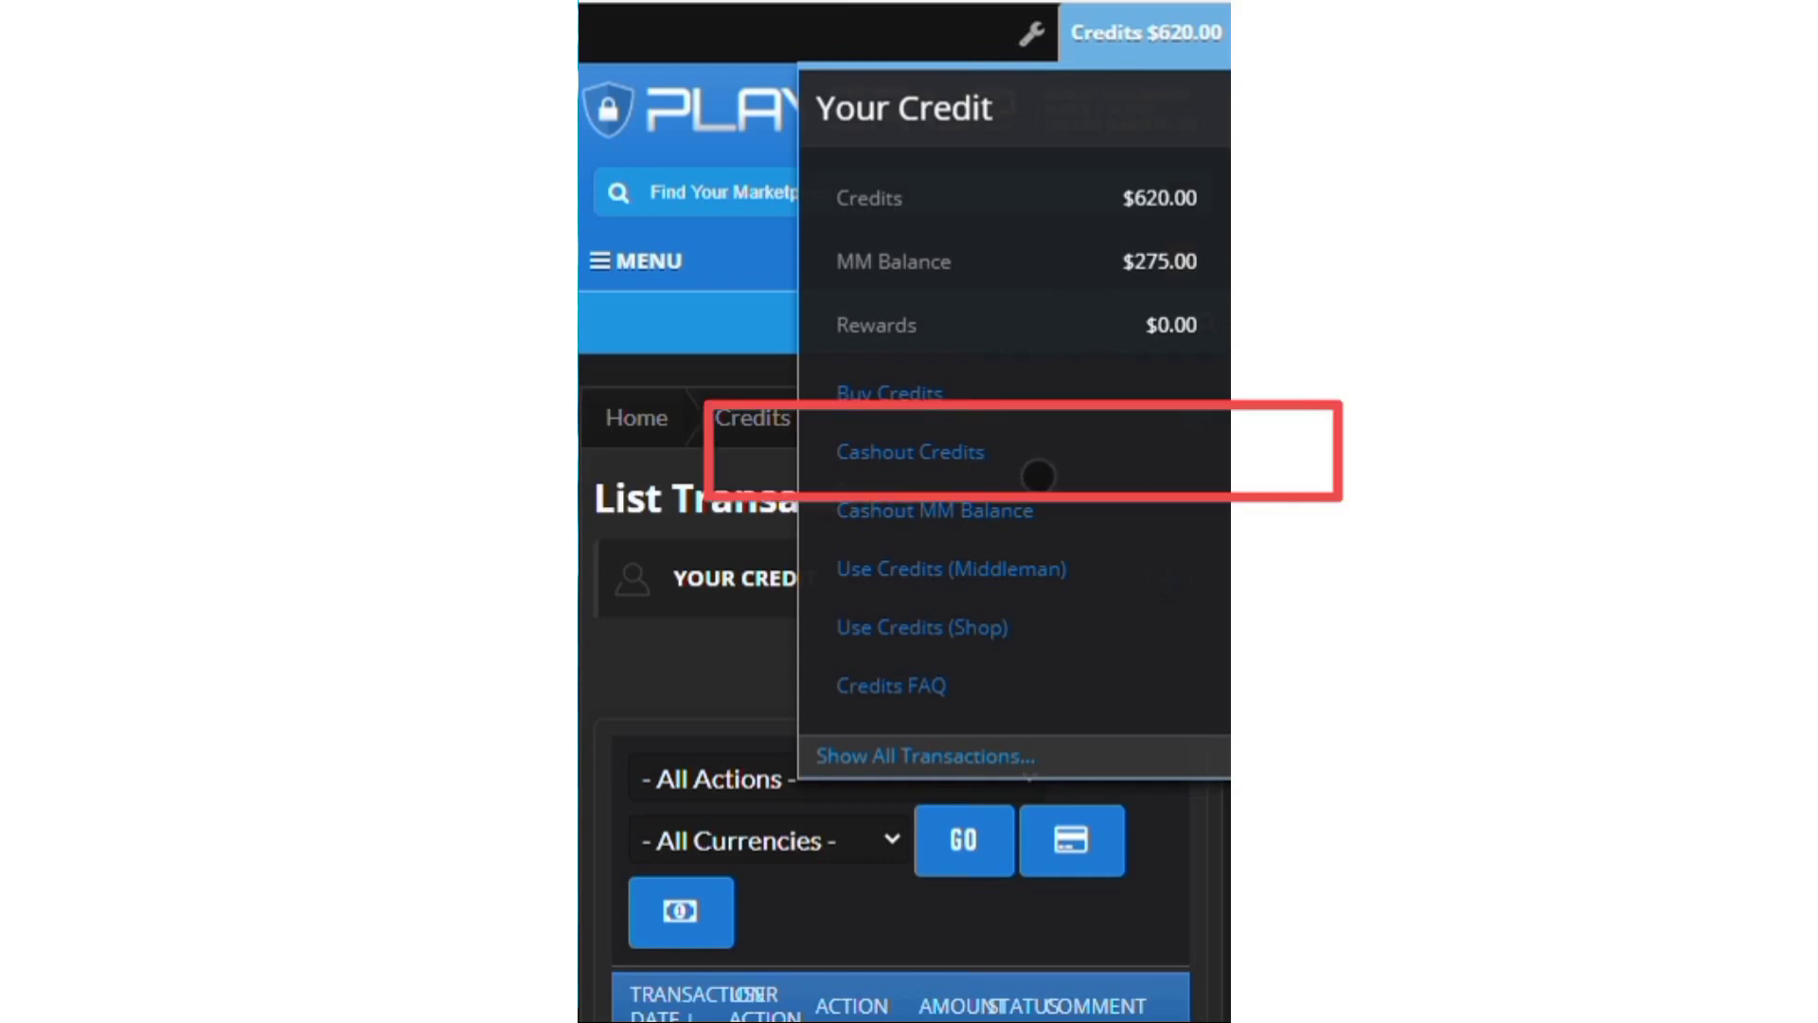
left_click(1036, 475)
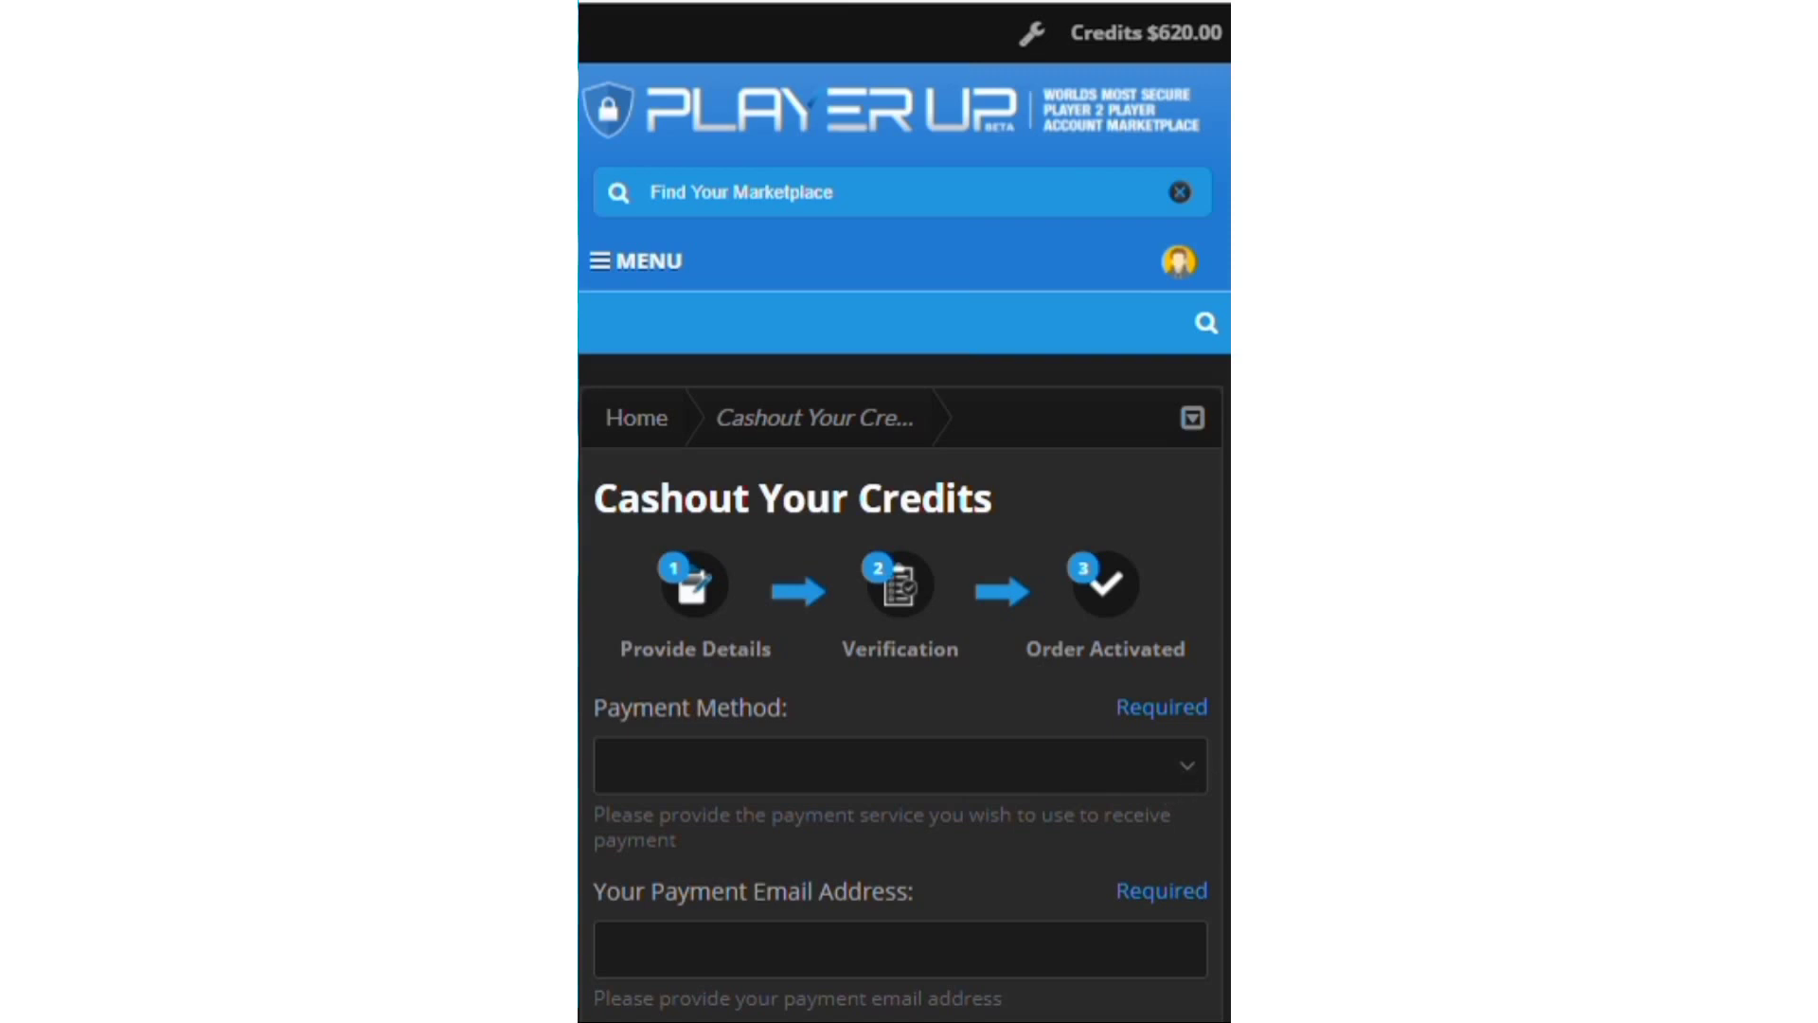
key("Down")
key("Down")
key("Down")
key("Down")
key("Down")
key("Down")
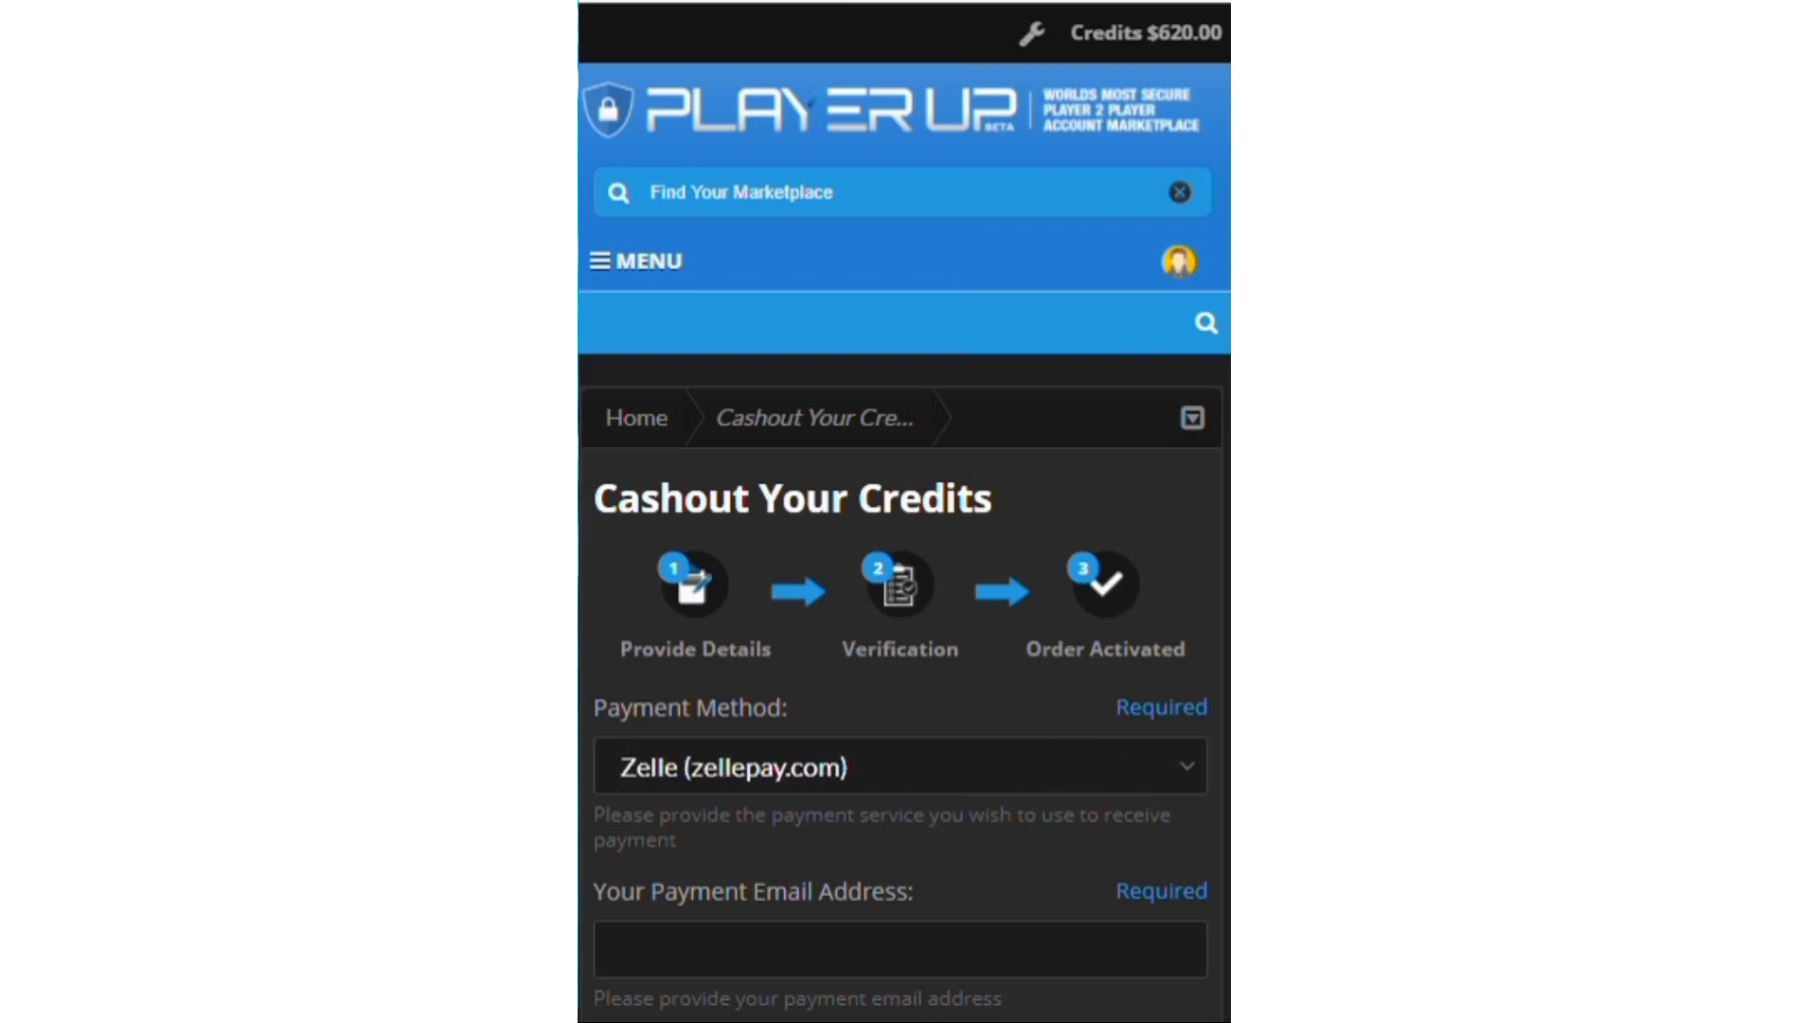
key("Up")
key("Up")
key("Up")
key("Up")
key("Down")
key("Down")
key("Down")
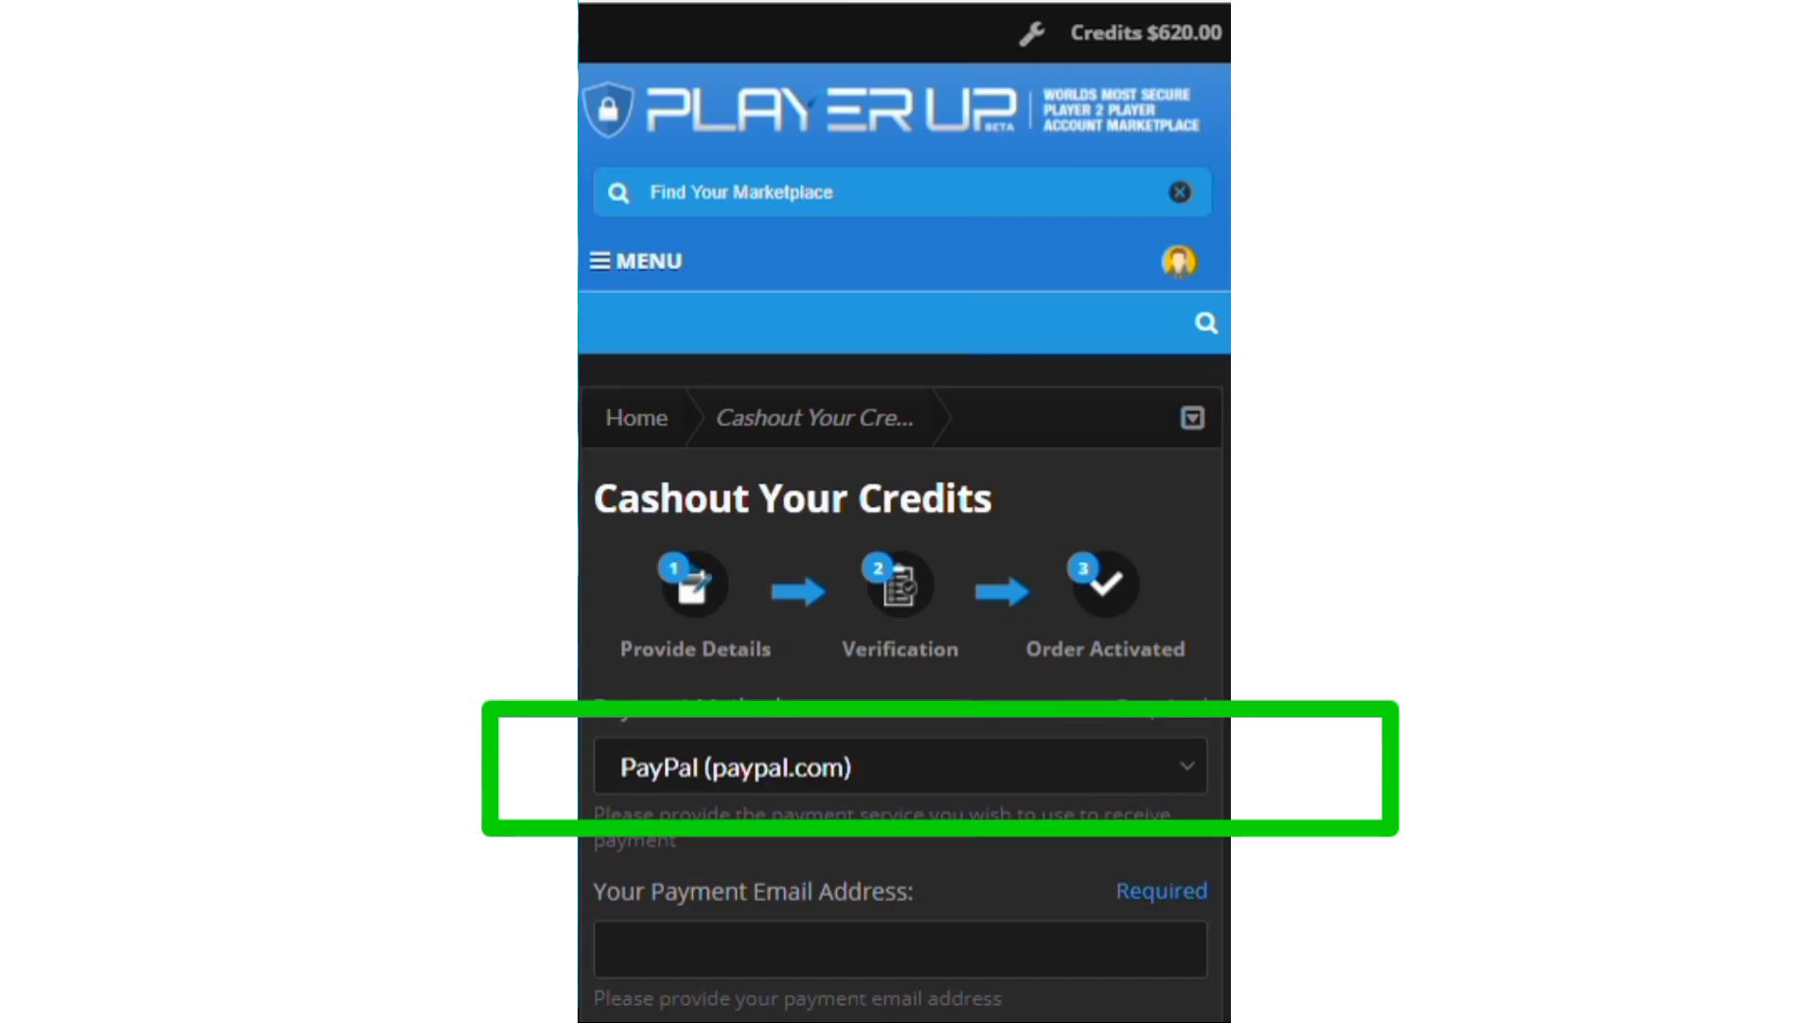
Look through the other payment methods, including Bank Transfer, Credit Card and Payeer, and return the selection to PayPal
key("Down")
key("Down")
key("Down")
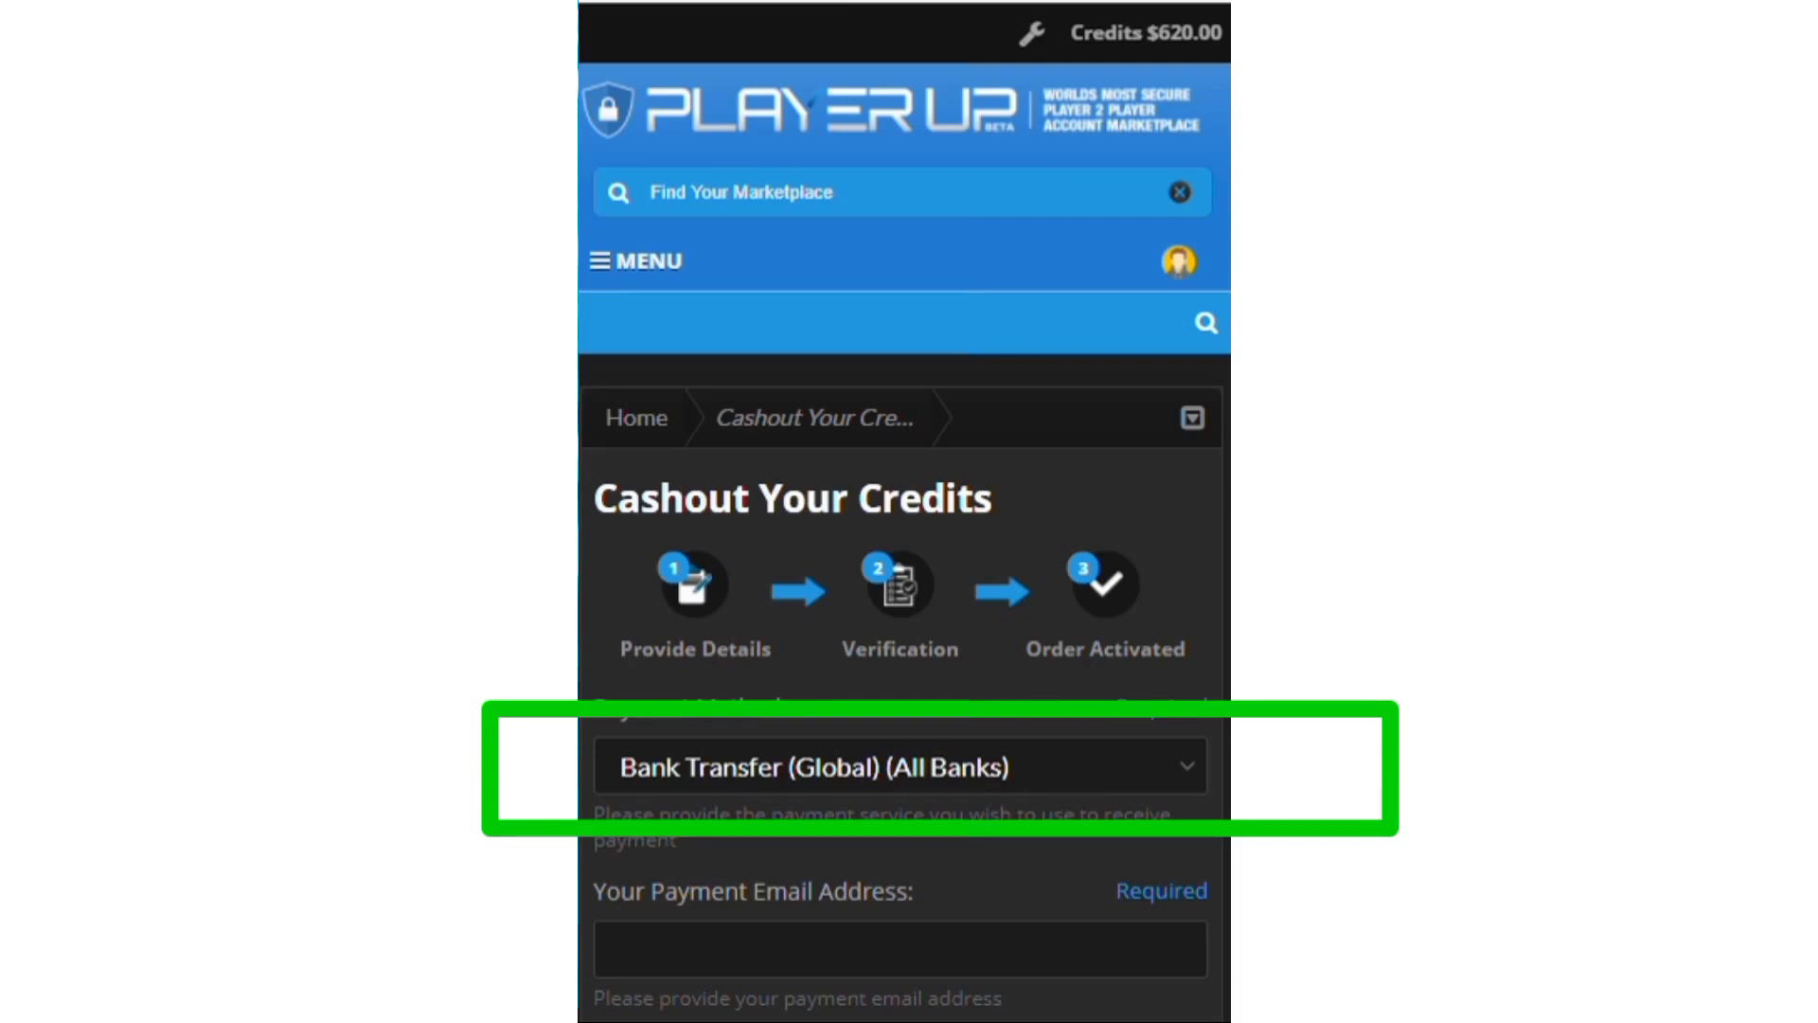
key("Down")
key("Down")
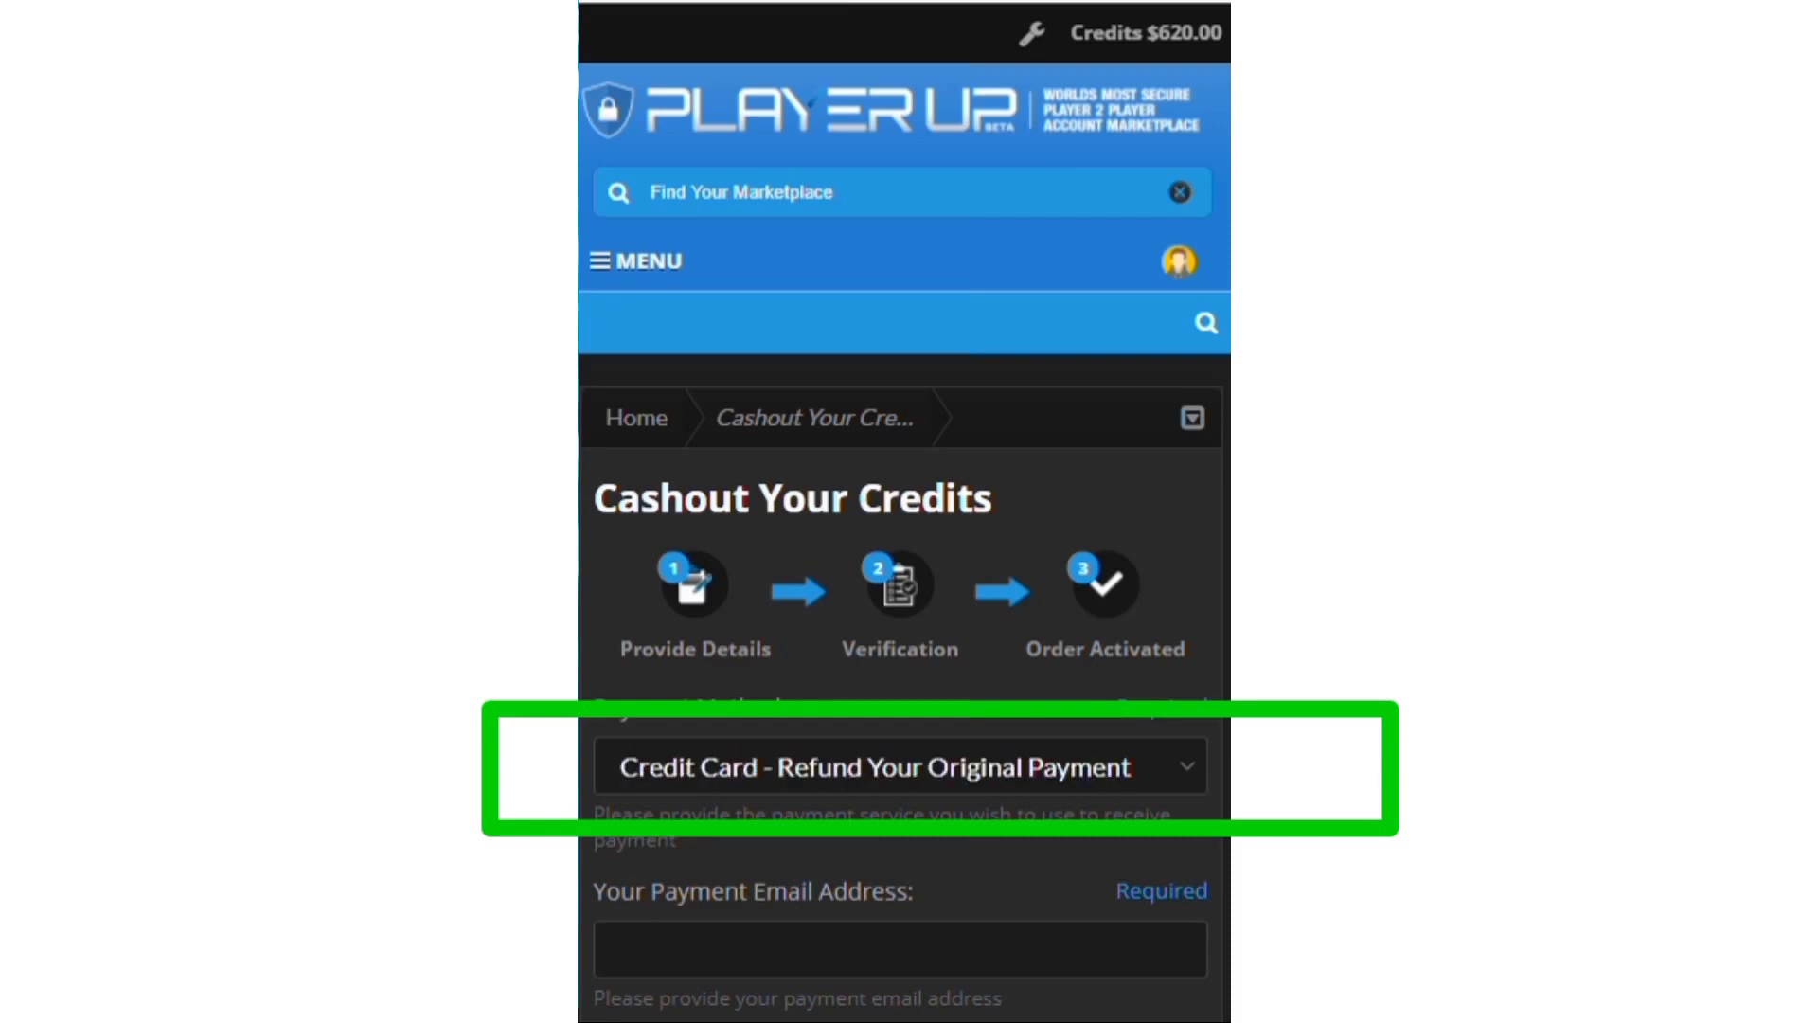
key("Down")
key("Down")
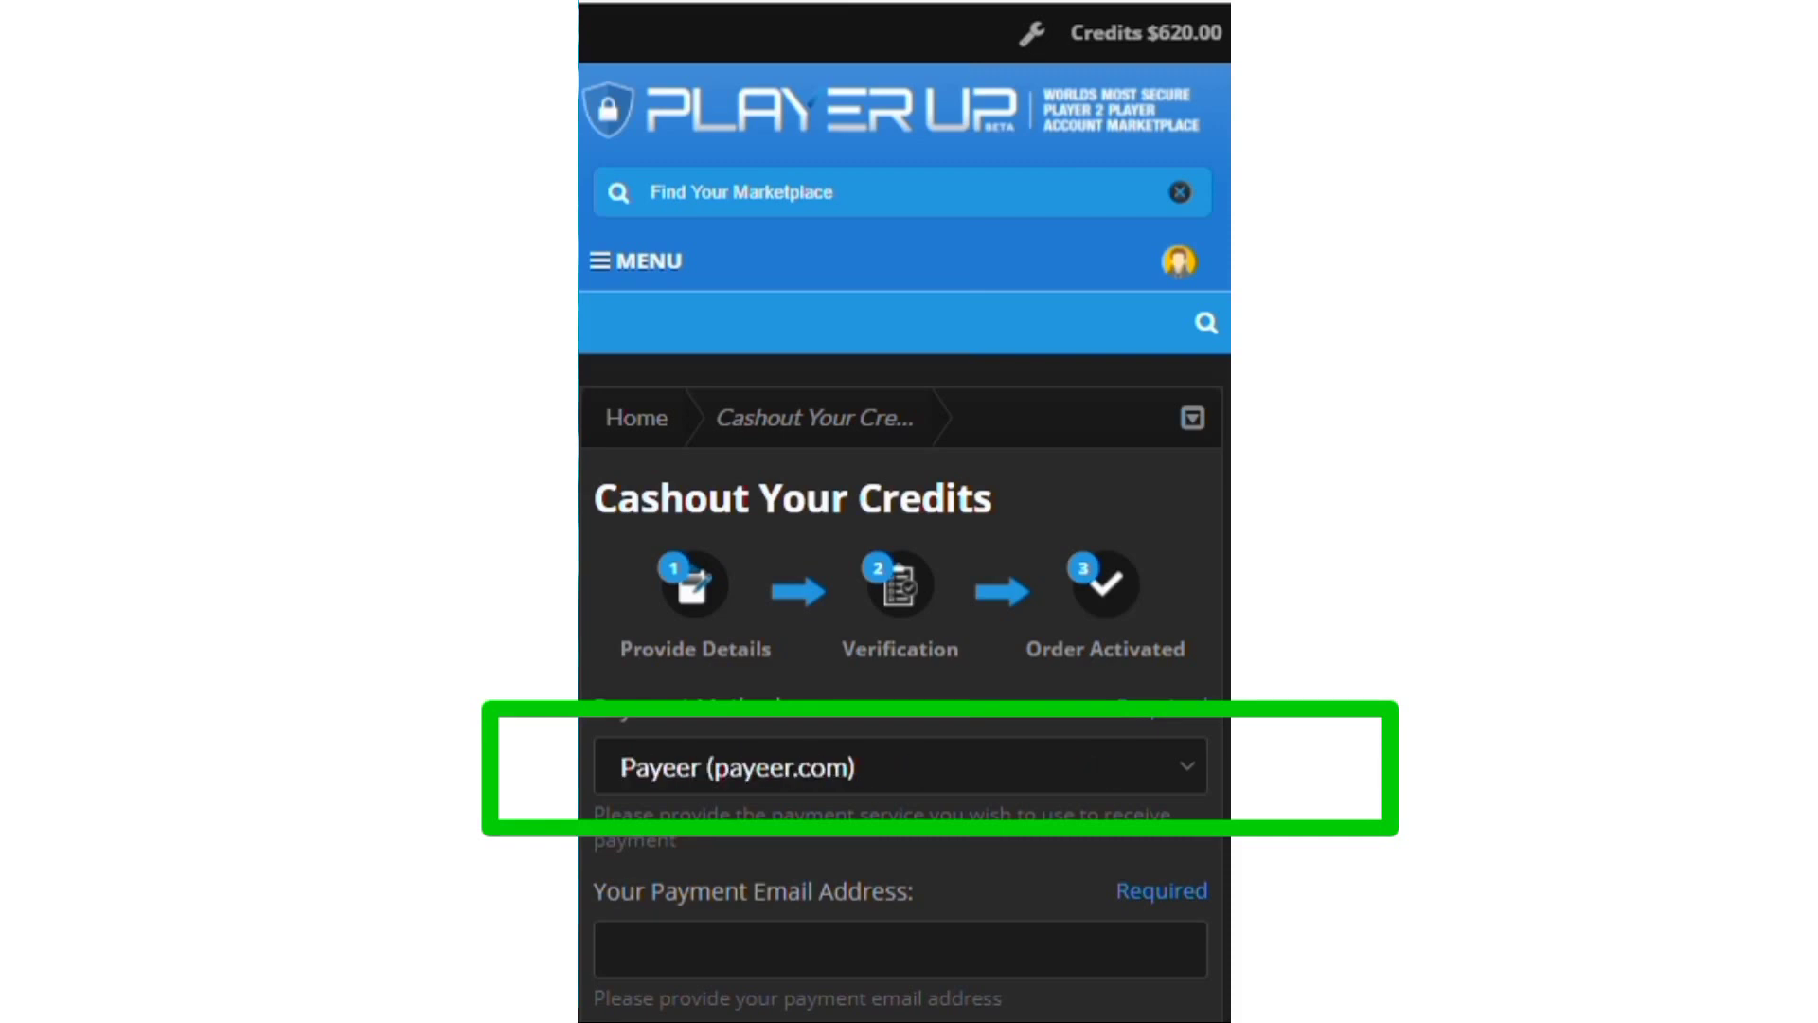
key("Up")
key("Up")
key("Up")
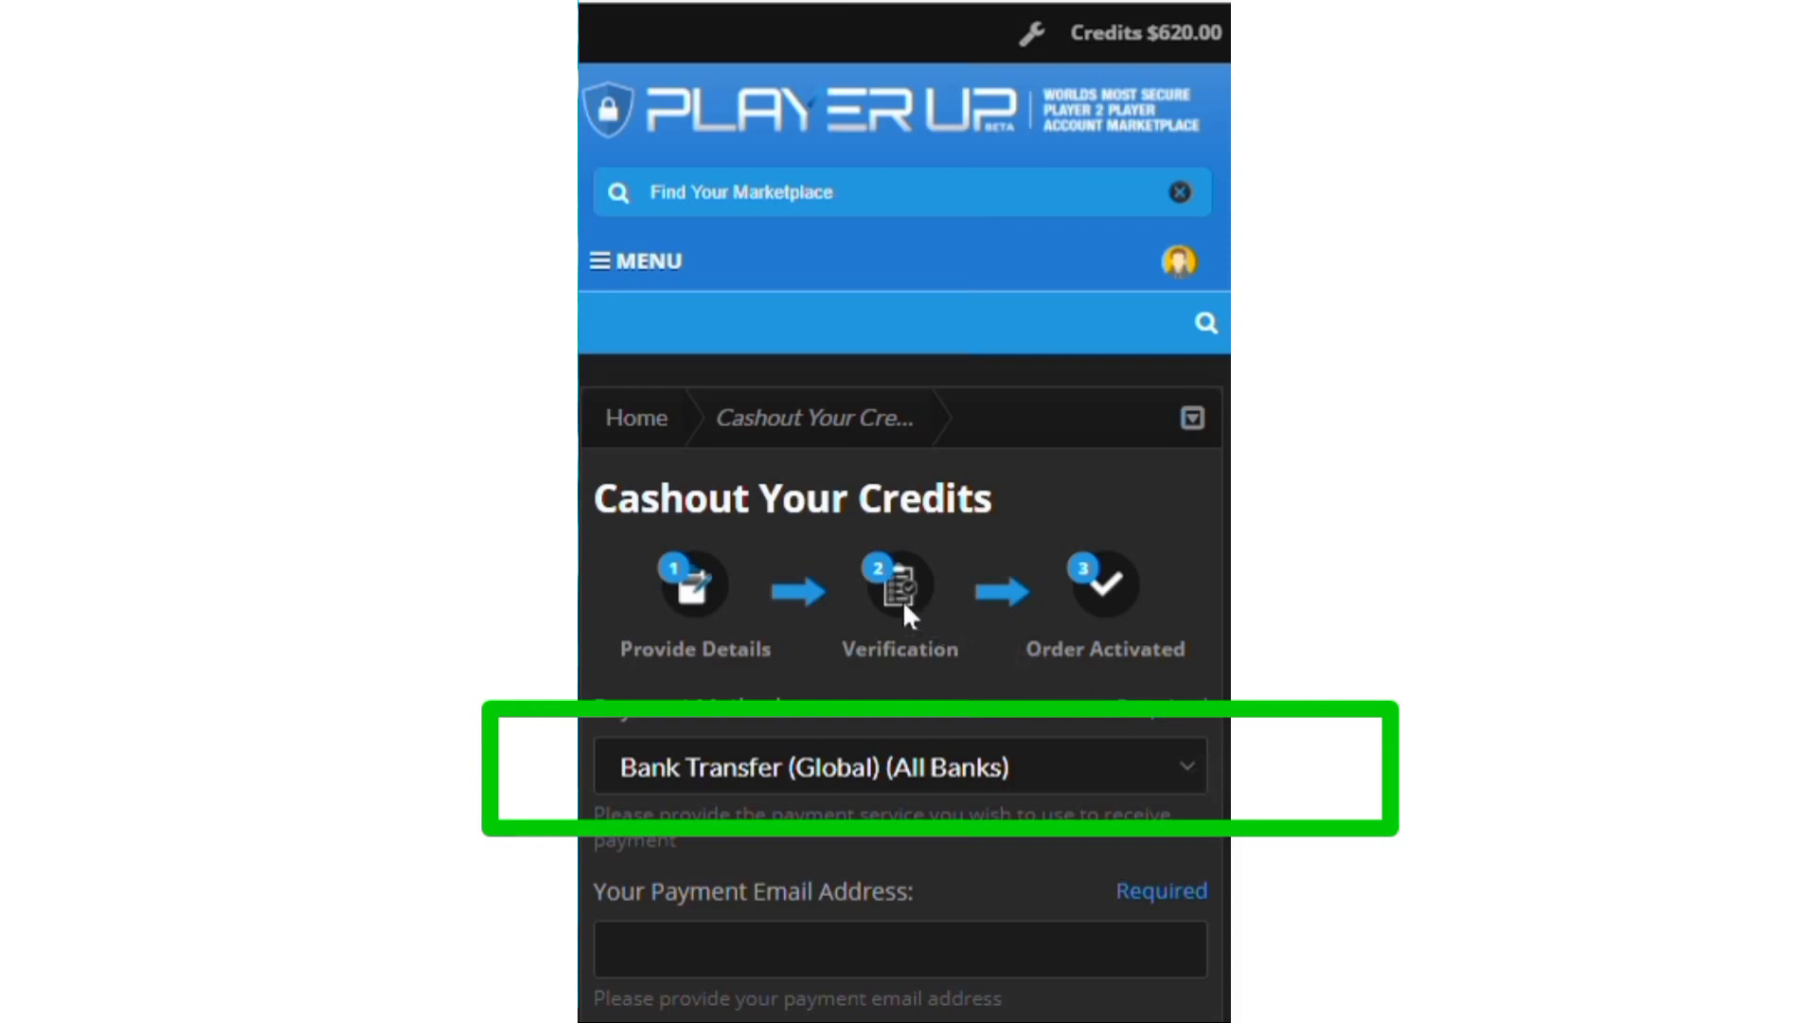
key("Down")
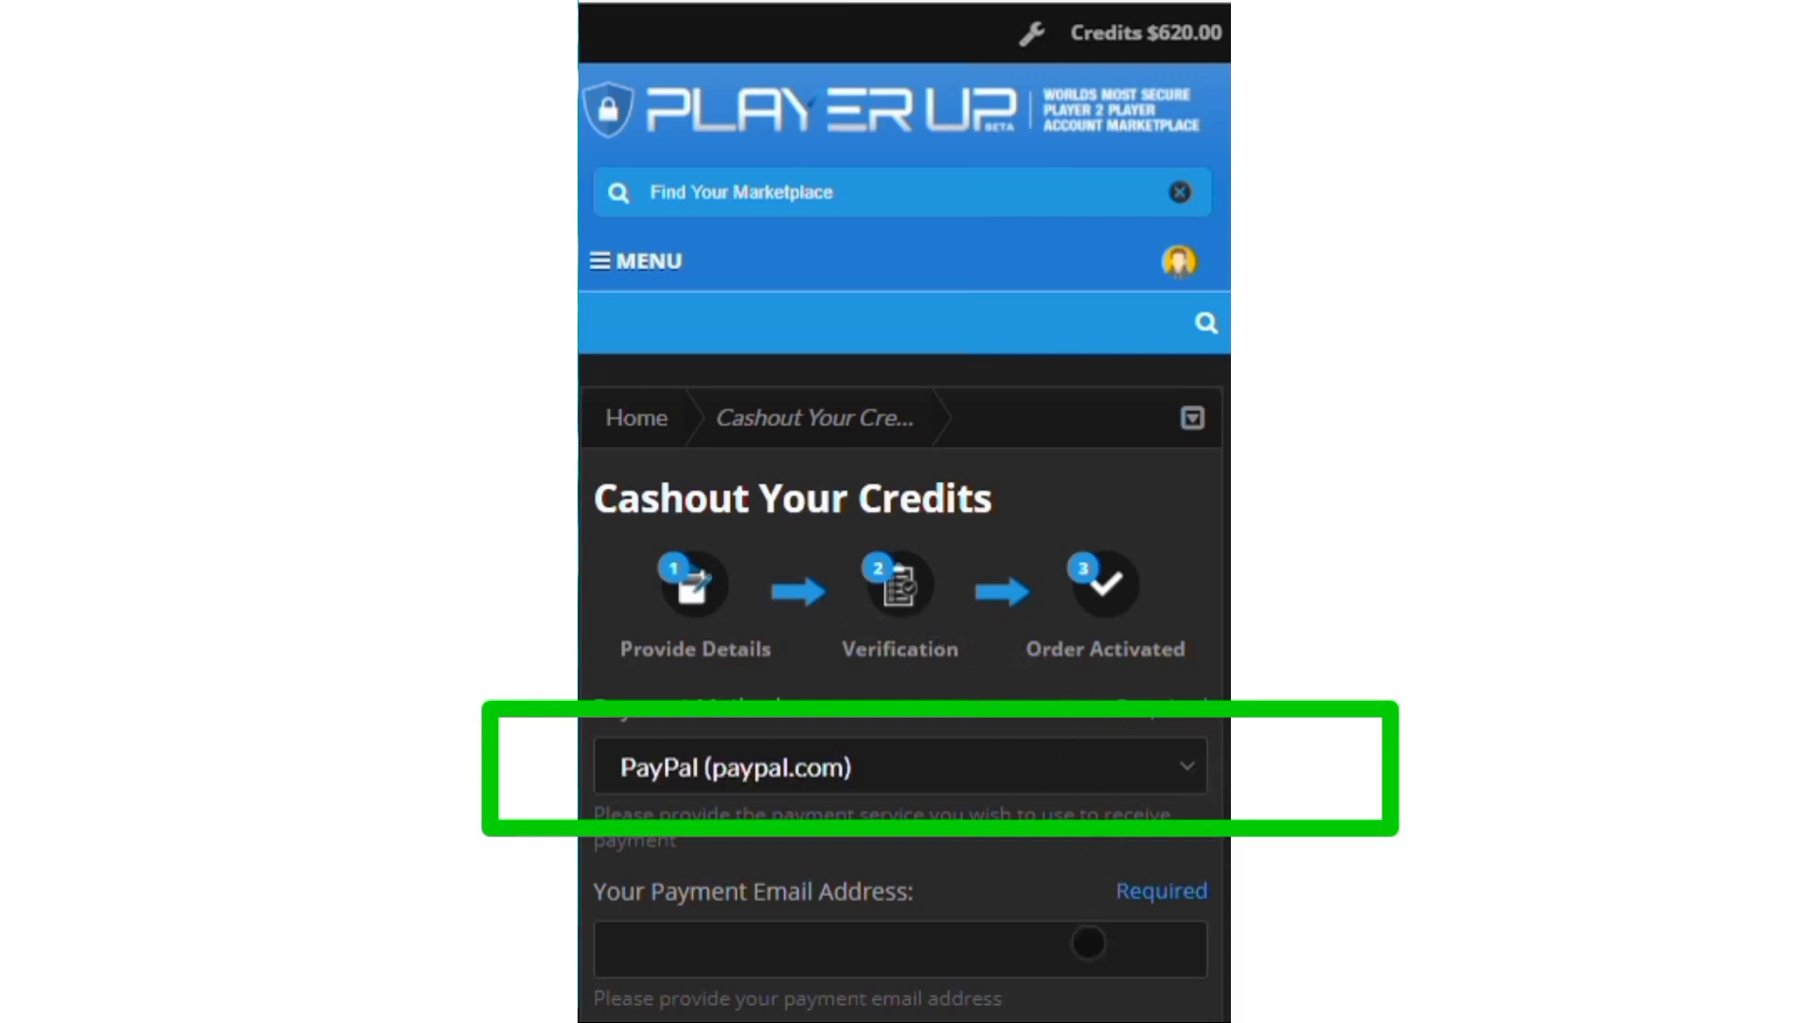
Fill in the payment email address and set the total credits cashing out to 490
left_click(1057, 967)
left_click(998, 1006)
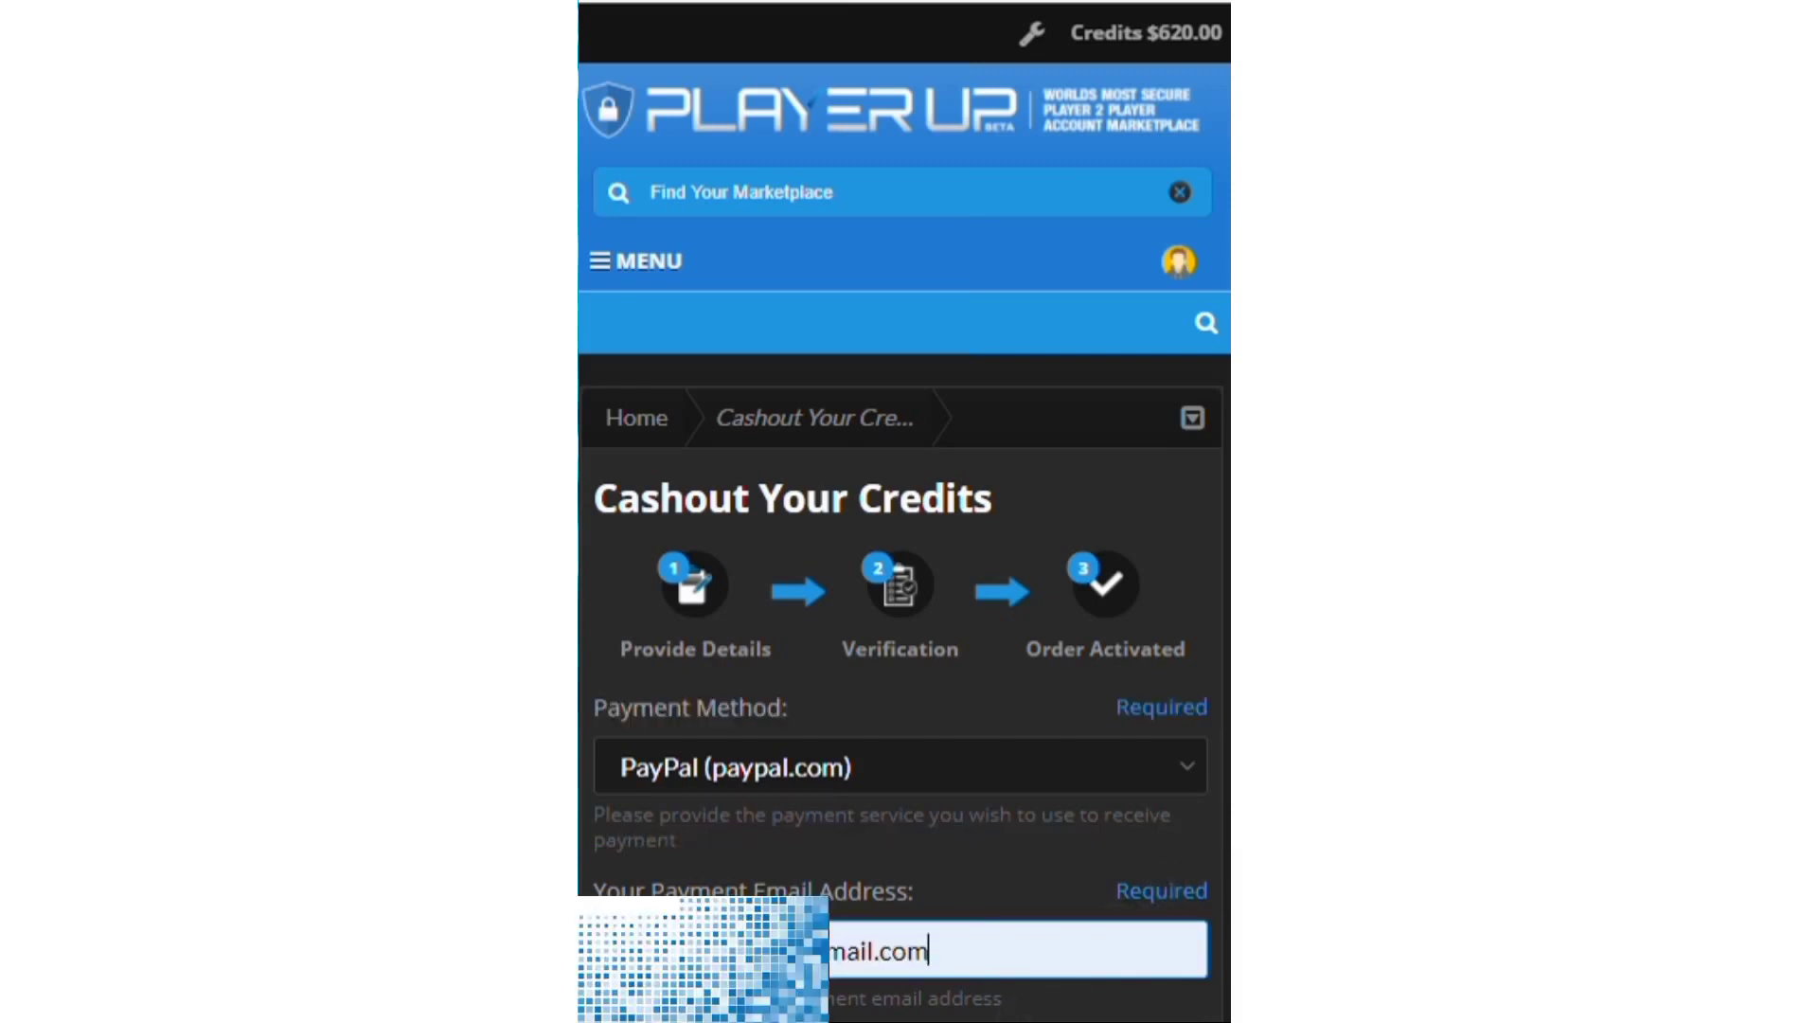
scroll(1174, 772, "down", 4)
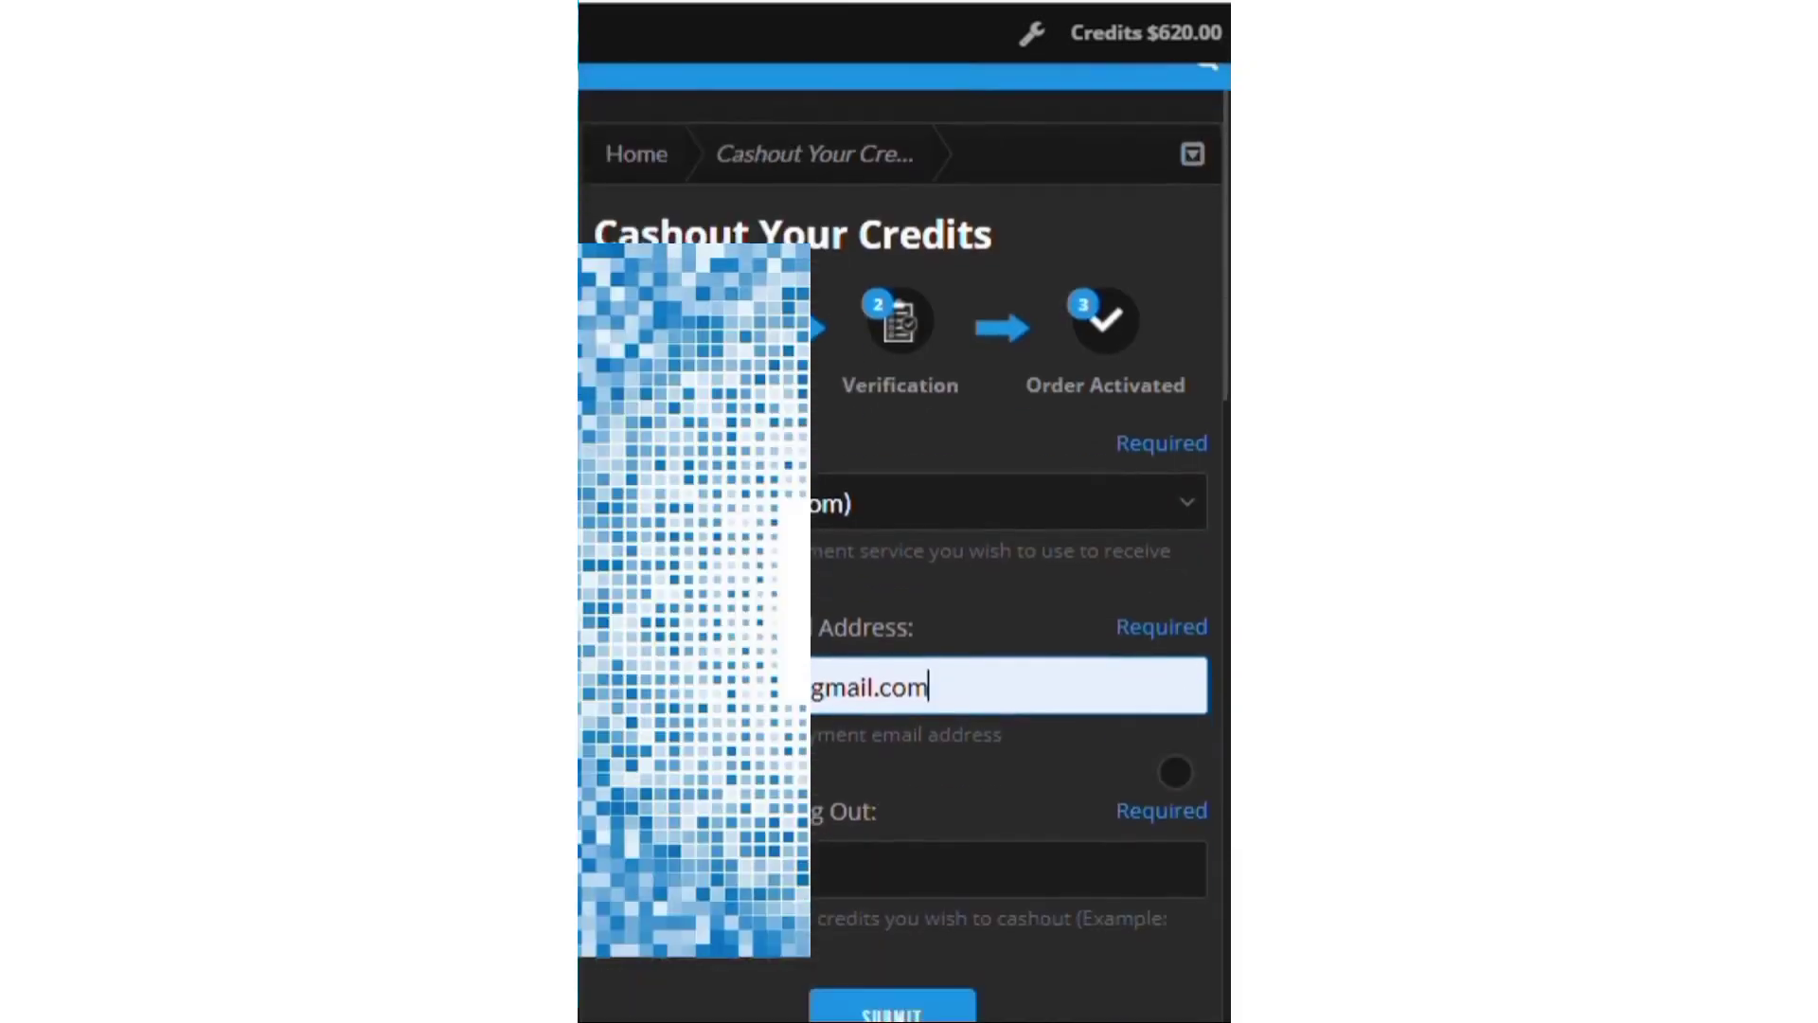
left_click(1088, 725)
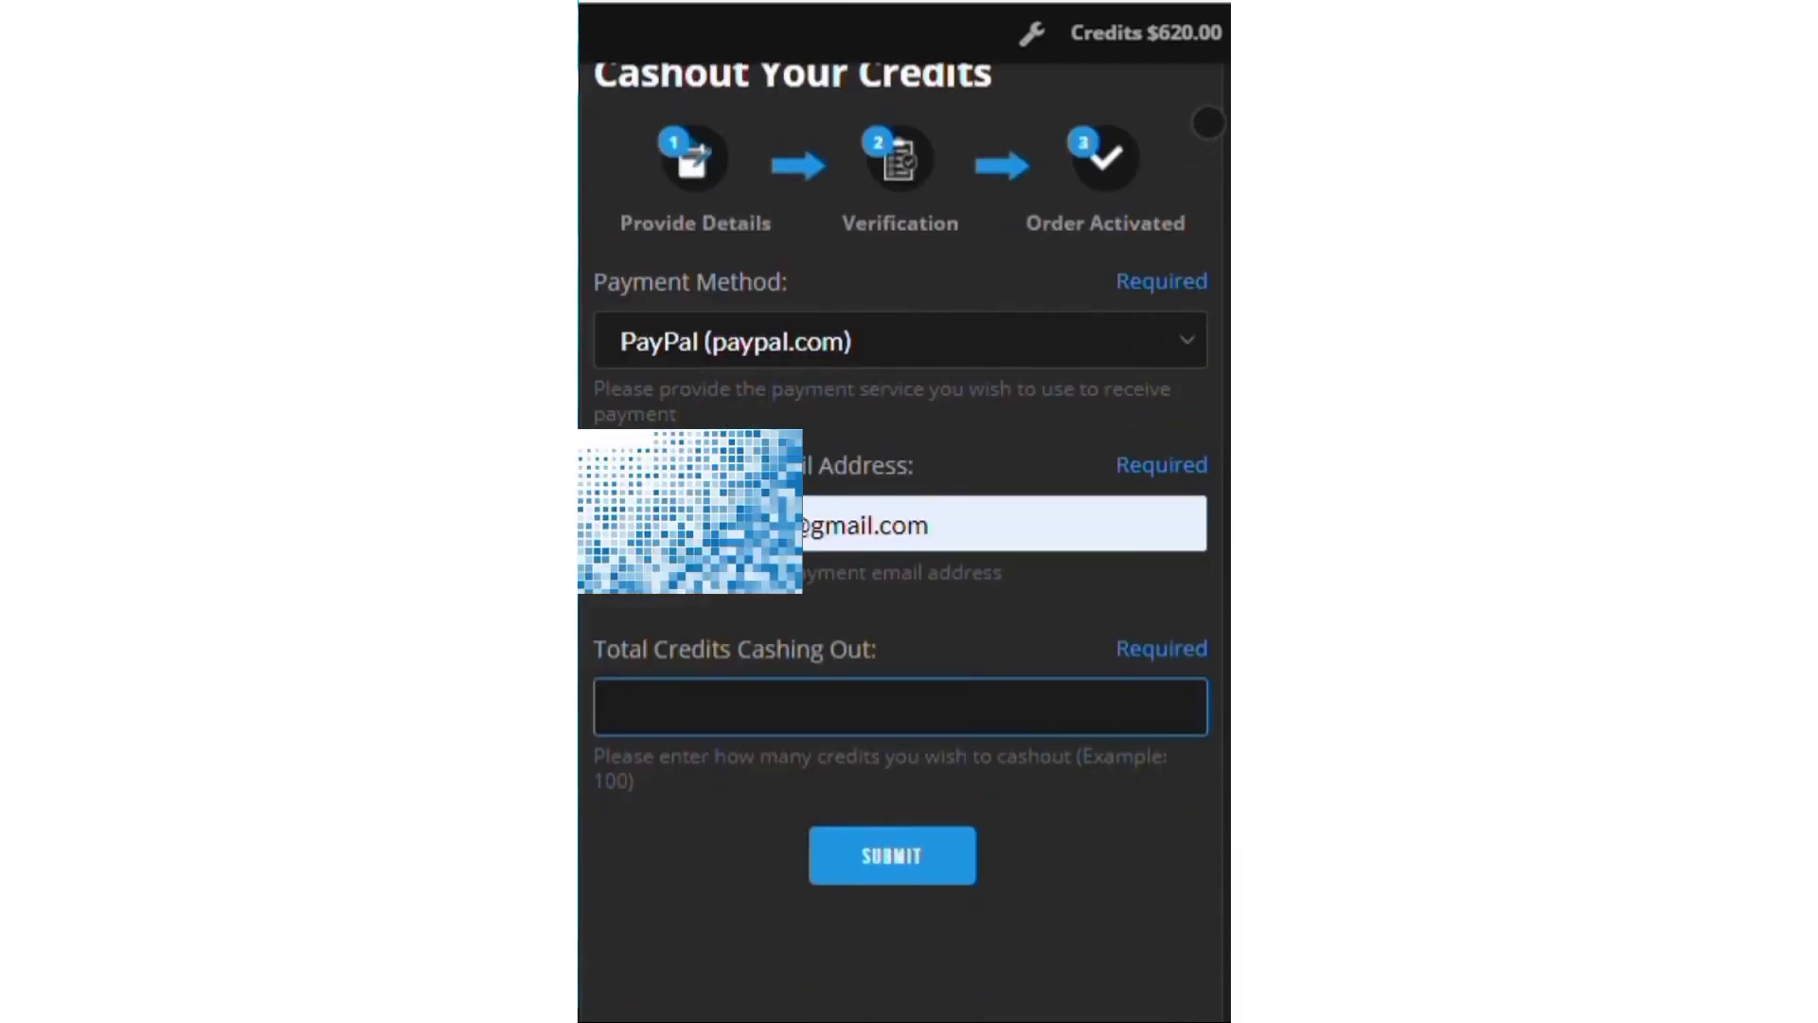
type("500")
key("BackSpace")
key("BackSpace")
key("BackSpace")
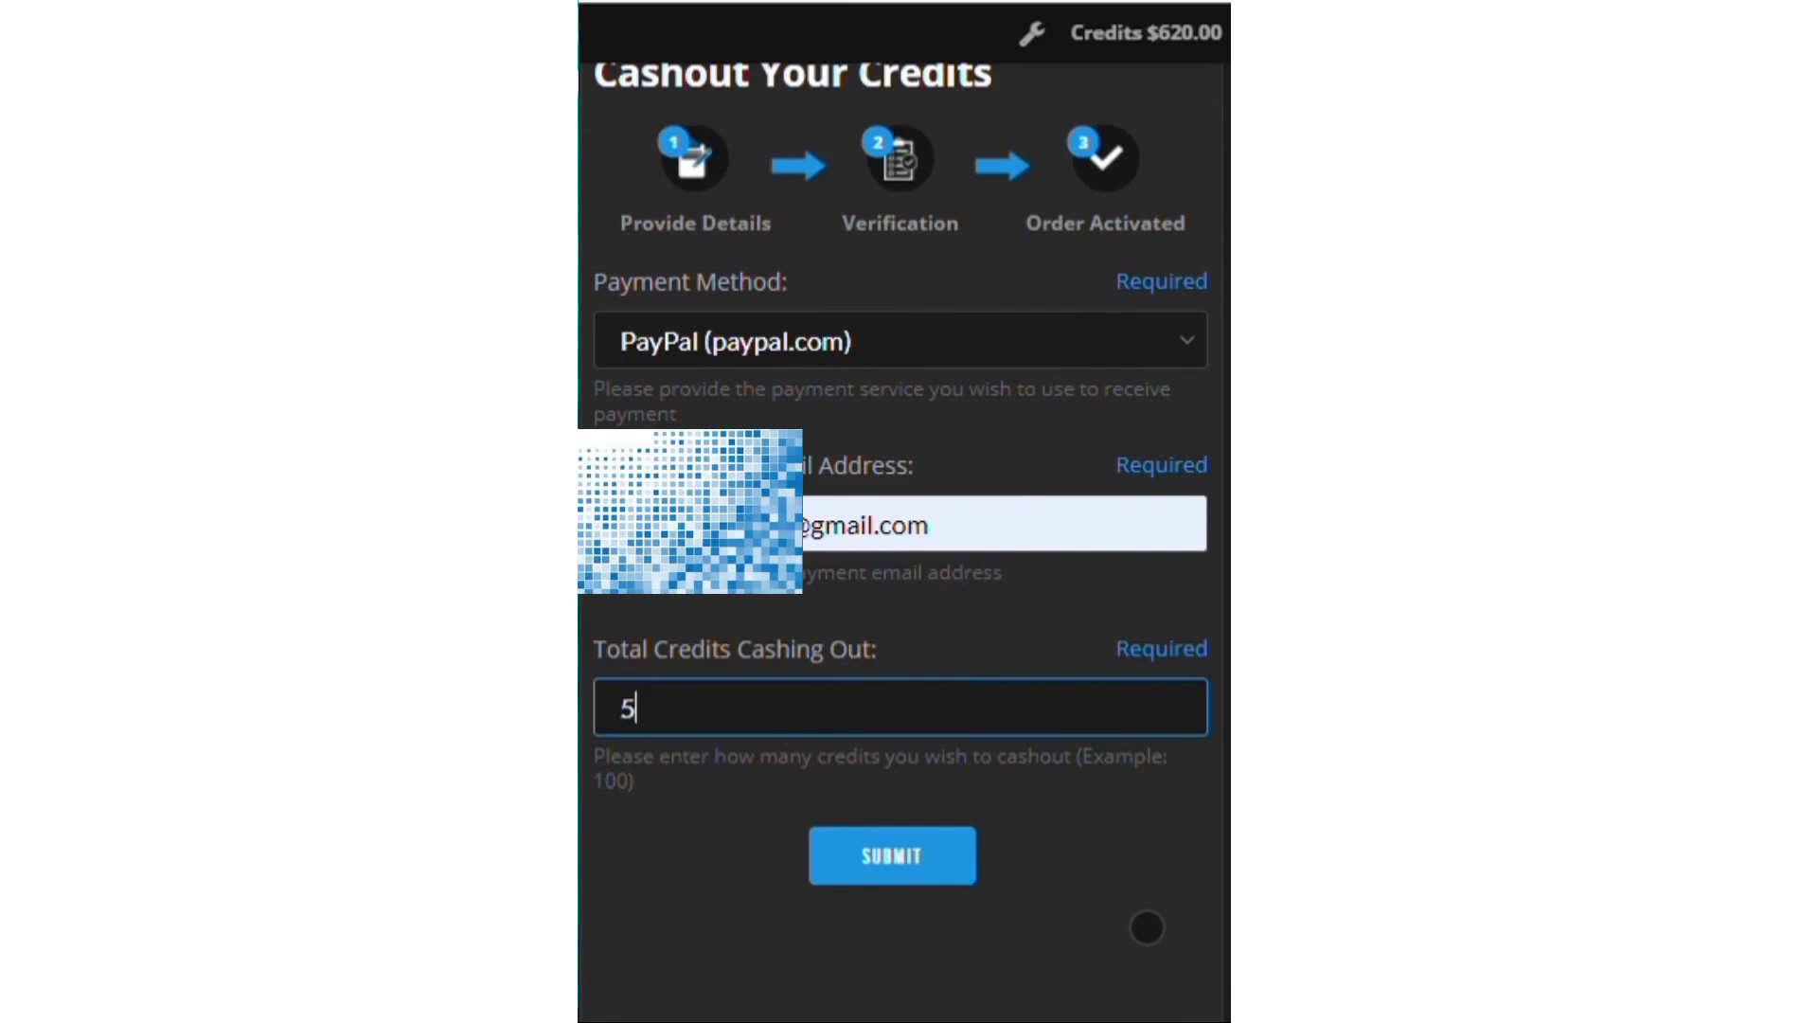
type("490")
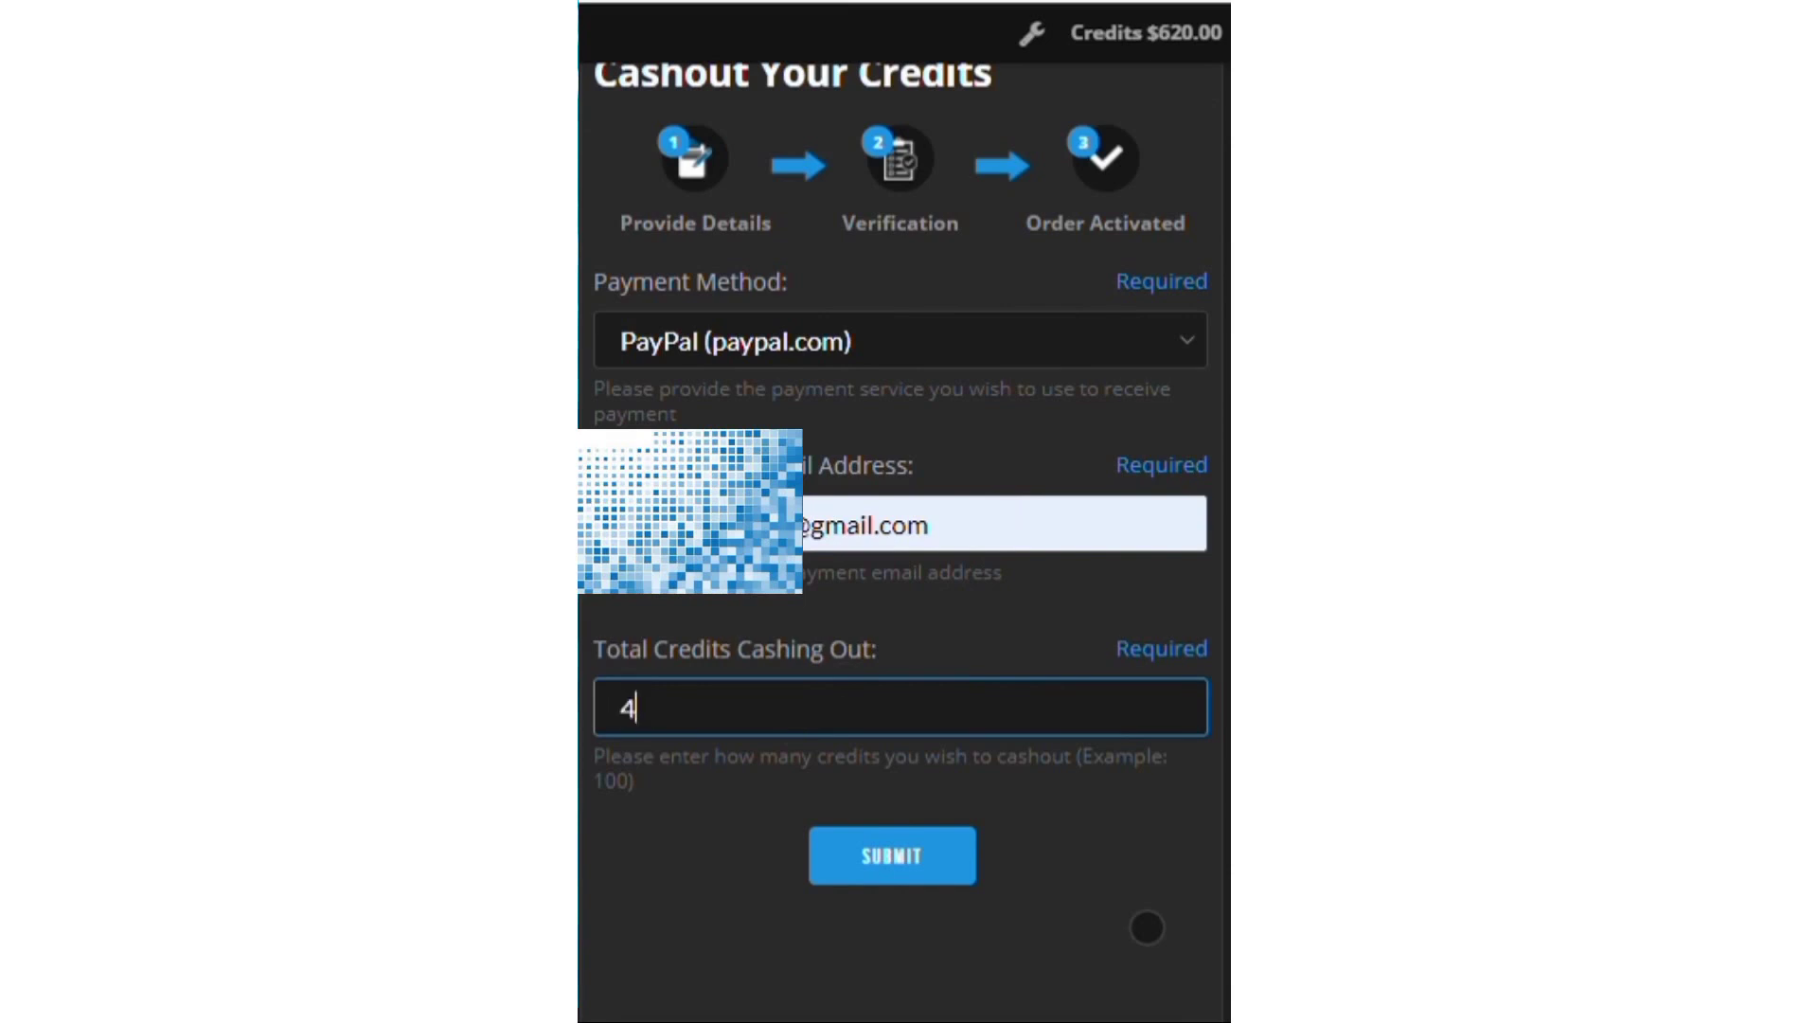